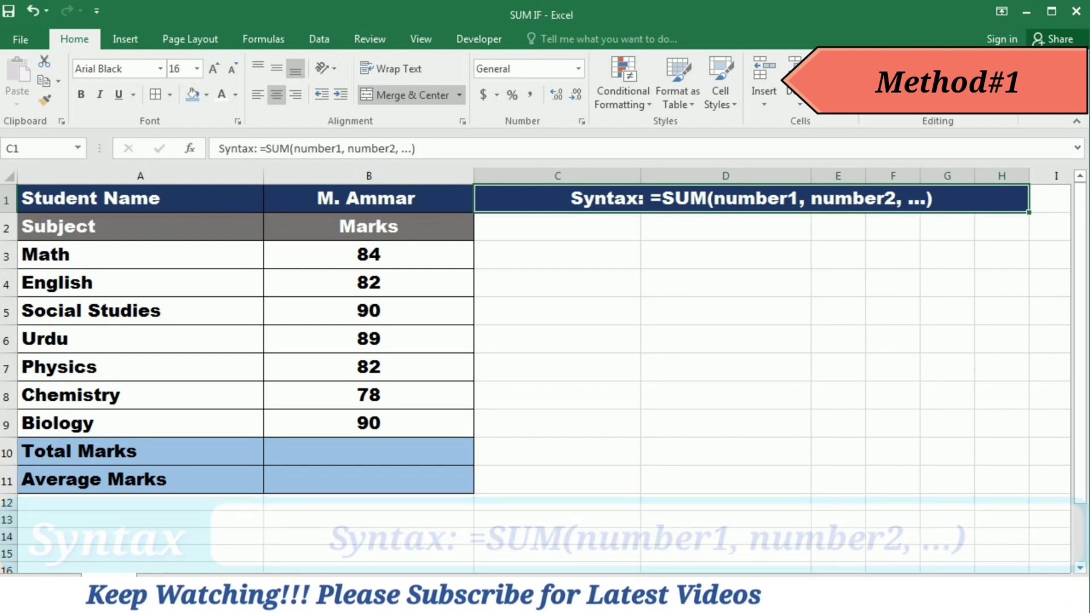
# - Total the seven subject marks in B10 with a SUM formula listing B3, B4, B5, B6, B7, B8 and B9 individually
pyautogui.click(368, 450)
pyautogui.write('=')
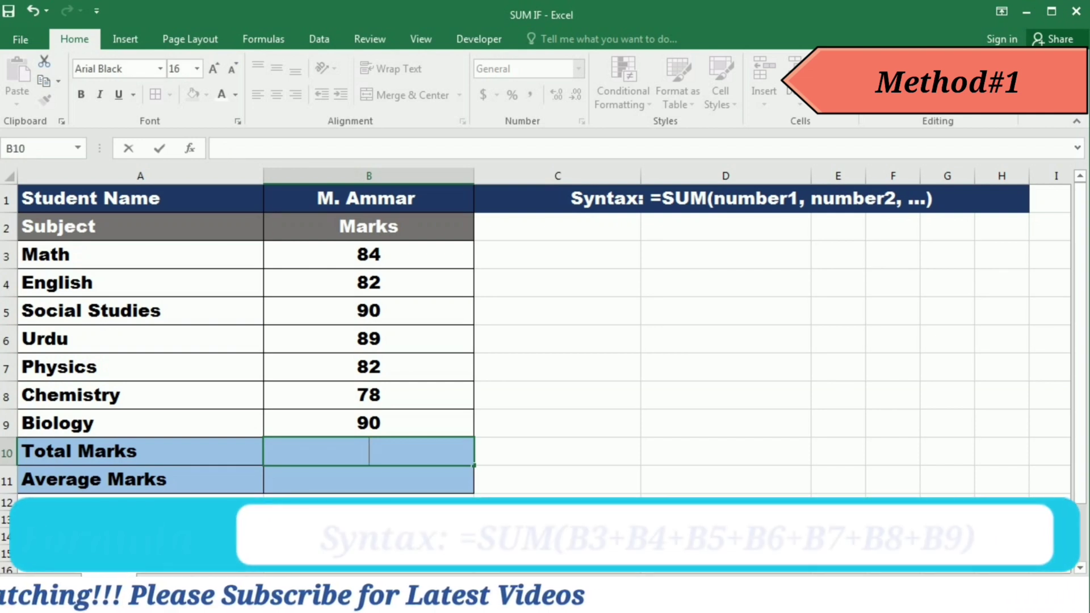
pyautogui.write('sum')
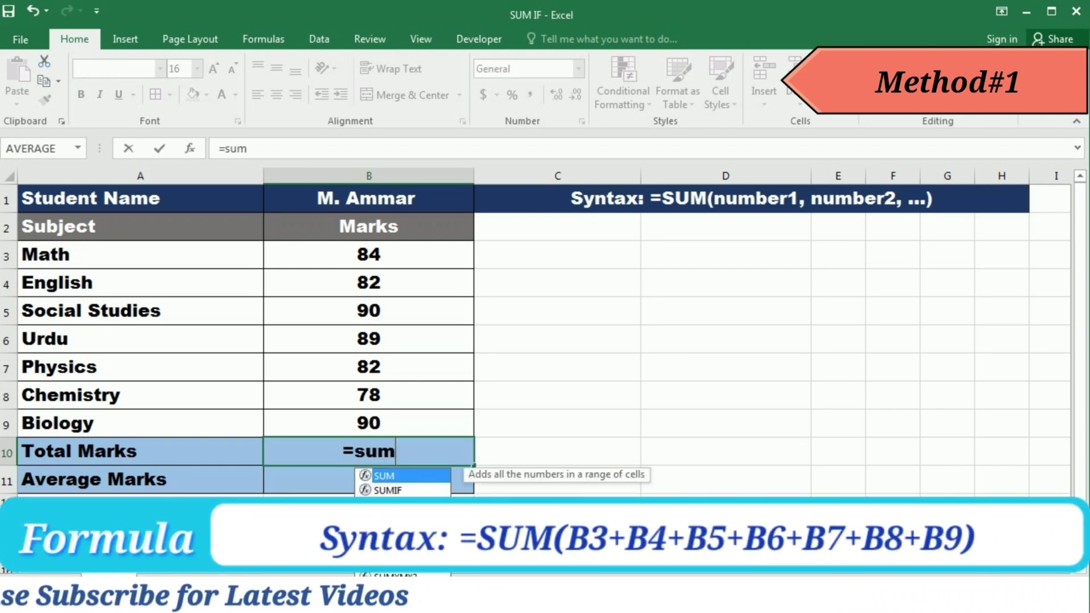
pyautogui.write('(')
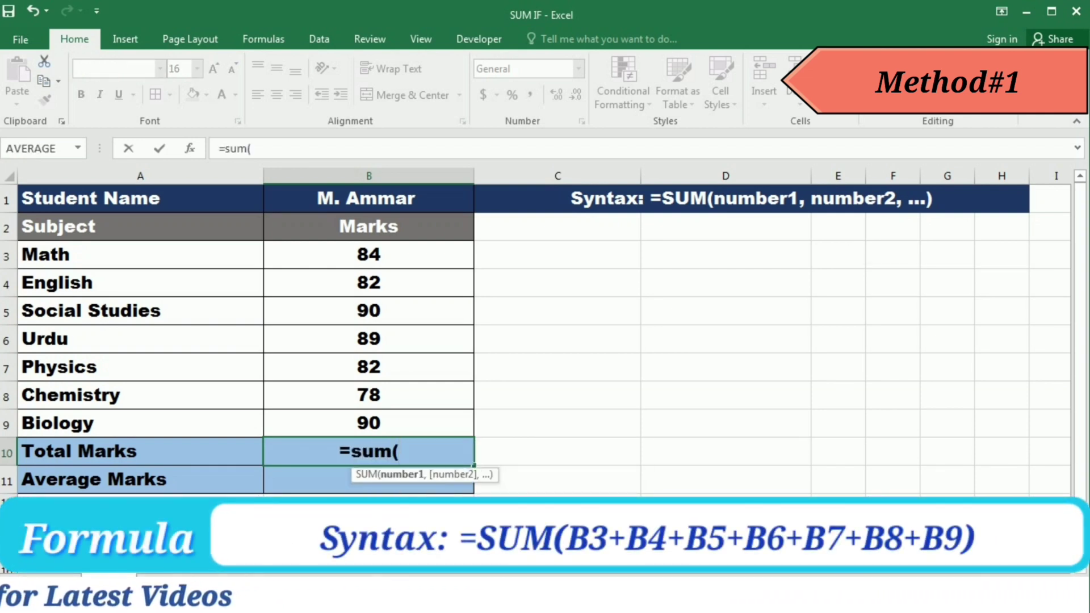
pyautogui.click(368, 254)
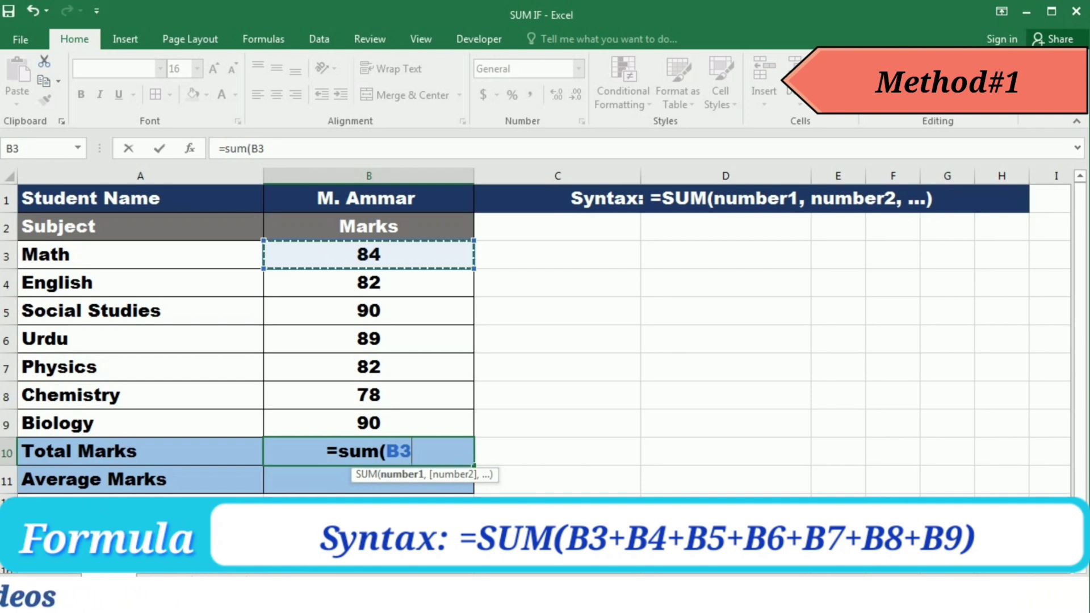
pyautogui.keyDown('ctrl'); pyautogui.click(369, 282); pyautogui.keyUp('ctrl')
pyautogui.keyDown('ctrl'); pyautogui.click(369, 311); pyautogui.keyUp('ctrl')
pyautogui.keyDown('ctrl'); pyautogui.click(368, 338); pyautogui.keyUp('ctrl')
pyautogui.keyDown('ctrl'); pyautogui.click(368, 366); pyautogui.keyUp('ctrl')
pyautogui.keyDown('ctrl'); pyautogui.click(368, 395); pyautogui.keyUp('ctrl')
pyautogui.keyDown('ctrl'); pyautogui.click(368, 423); pyautogui.keyUp('ctrl')
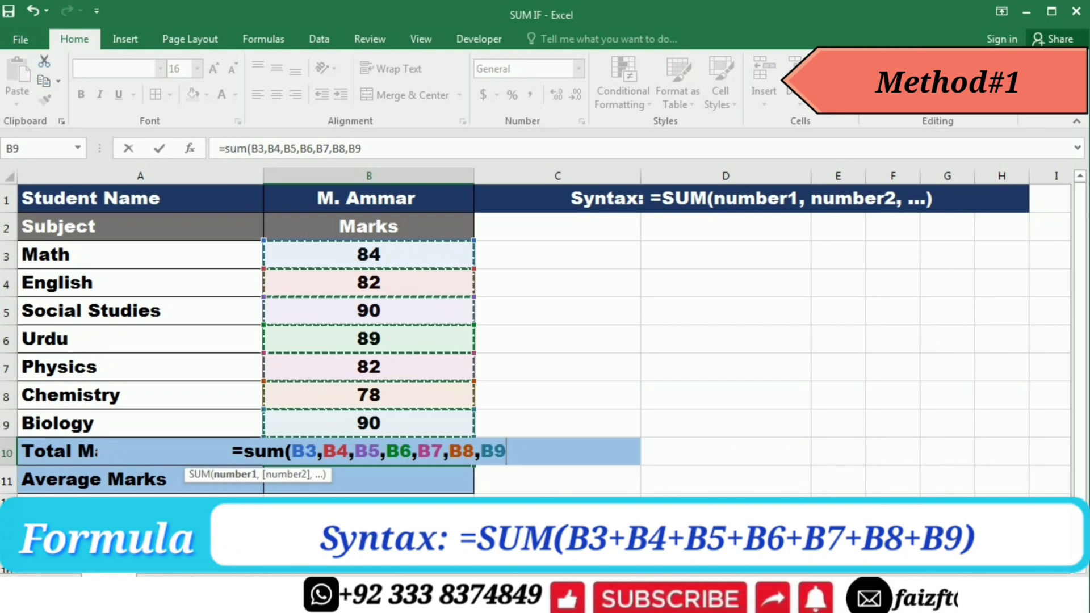
pyautogui.write(')')
pyautogui.press('Return')
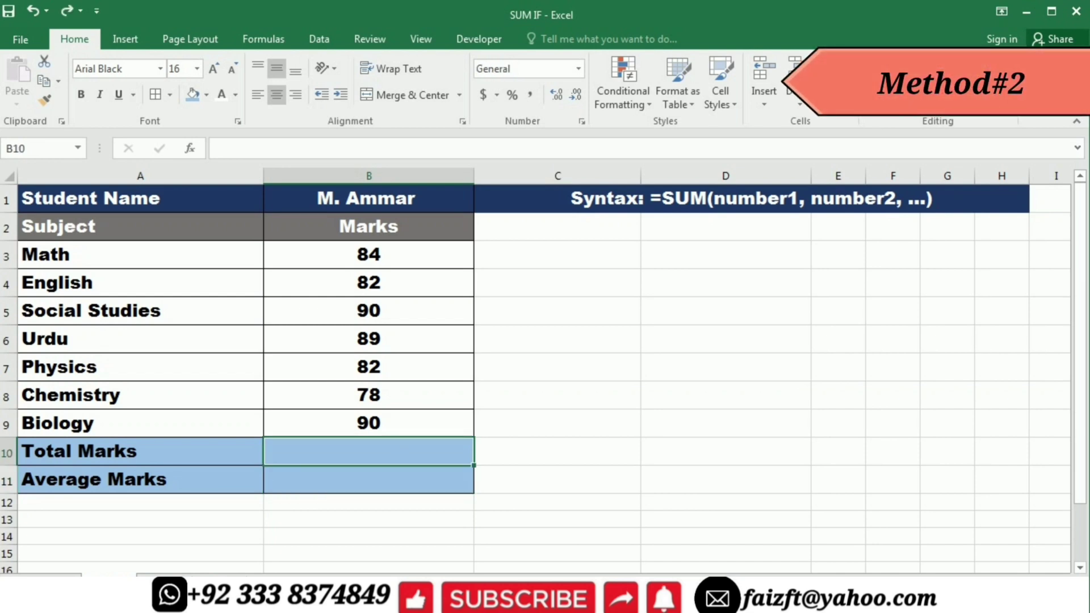
# - Enter =SUM(B3:B9) as the total marks in B10, and undo the entry
pyautogui.write('=sum')
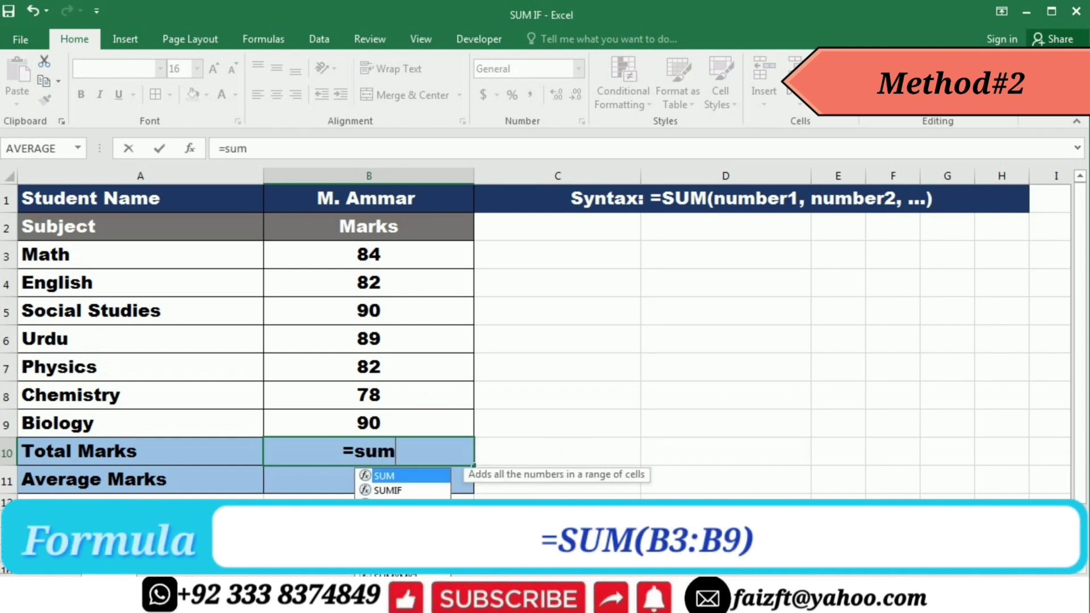
pyautogui.write('(')
pyautogui.click(369, 255)
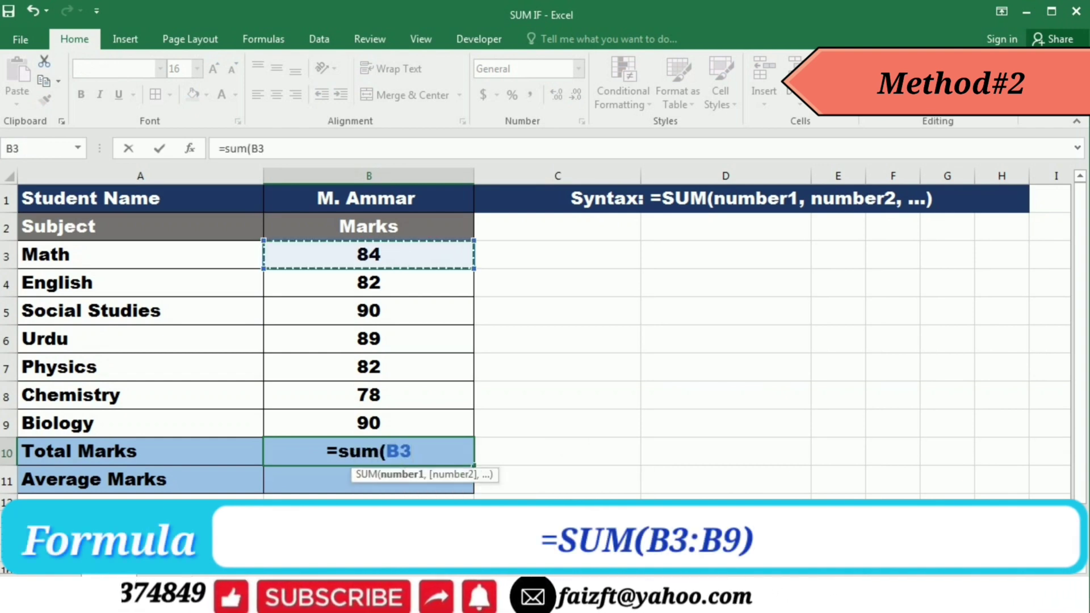
pyautogui.moveTo(368, 254); pyautogui.dragTo(368, 422)
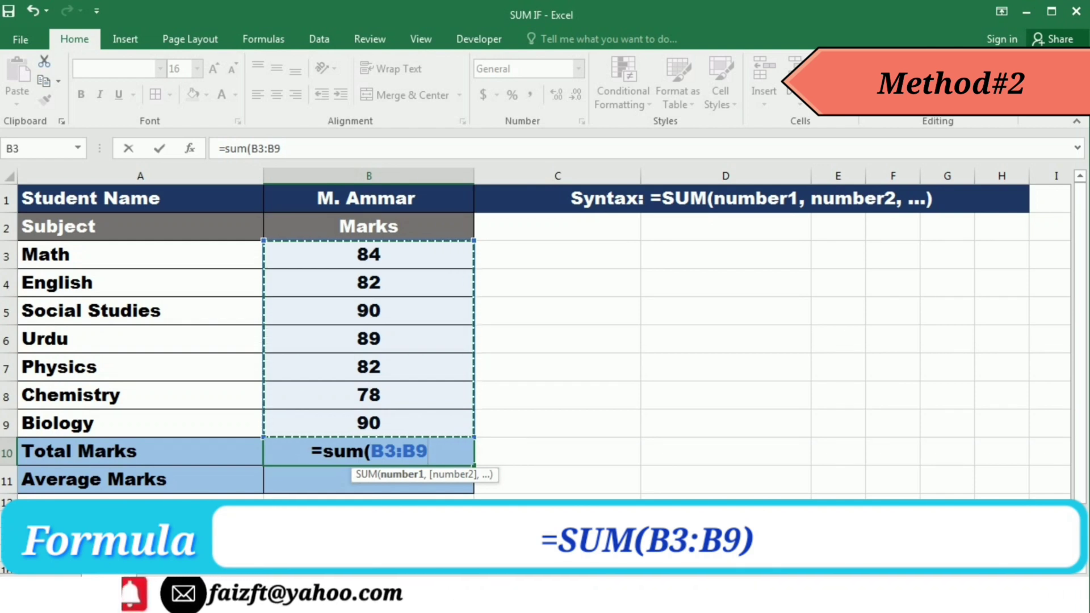
pyautogui.write(')')
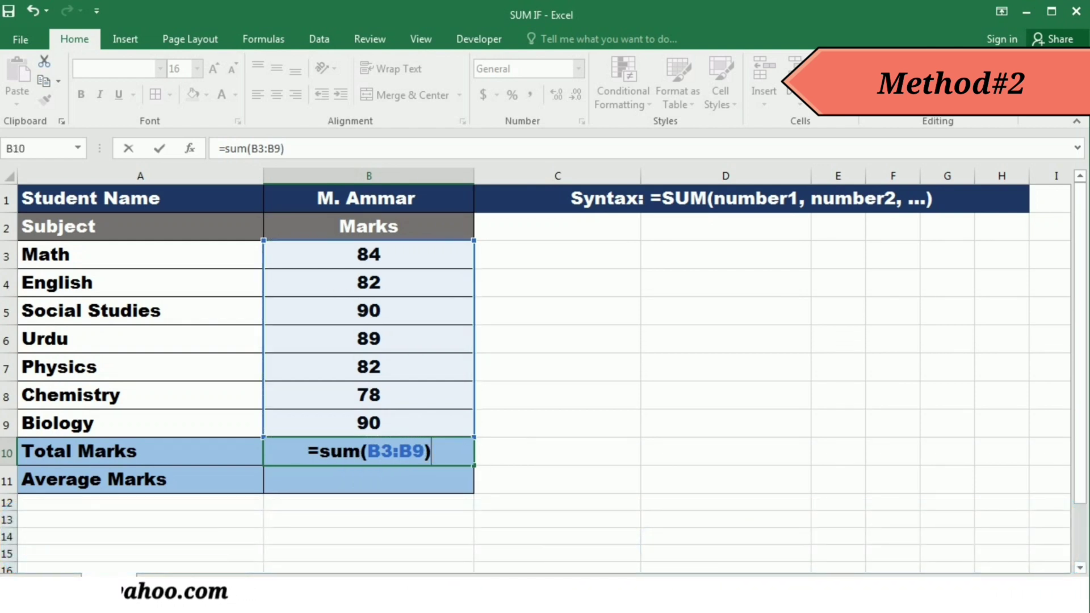
pyautogui.press('Return')
pyautogui.hotkey('ctrl', 'z')
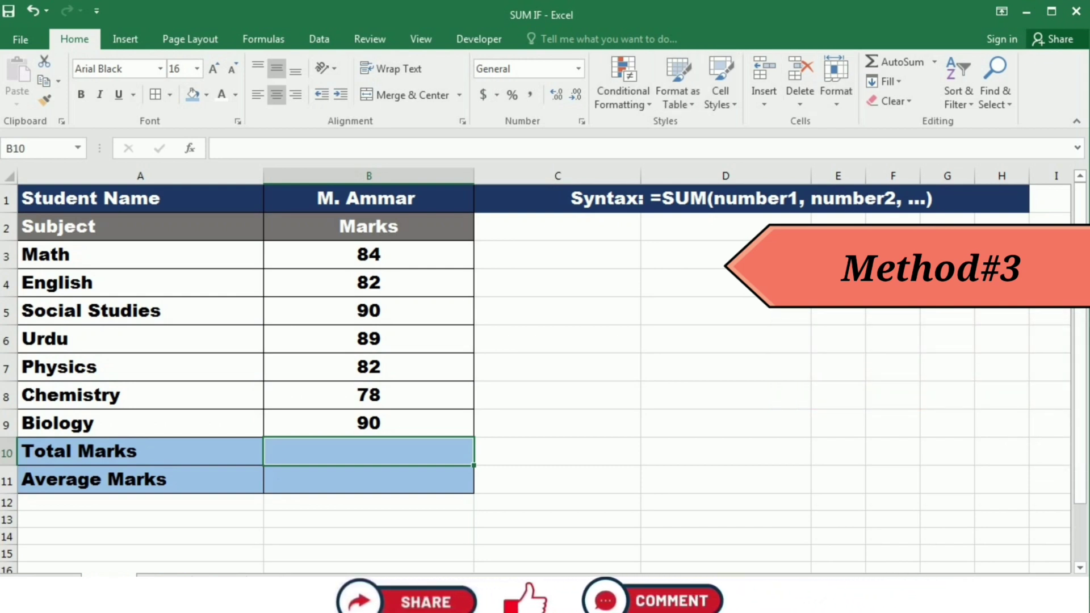
# - Insert an AutoSum of B3:B9 in the Total Marks cell B10
pyautogui.hotkey('alt', '=')
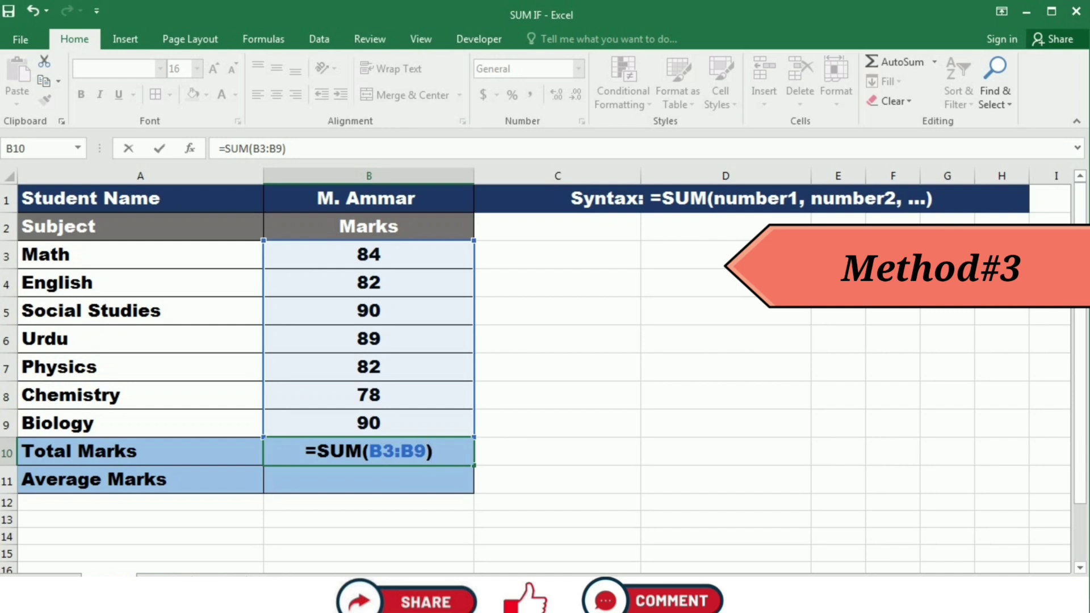
pyautogui.press('Return')
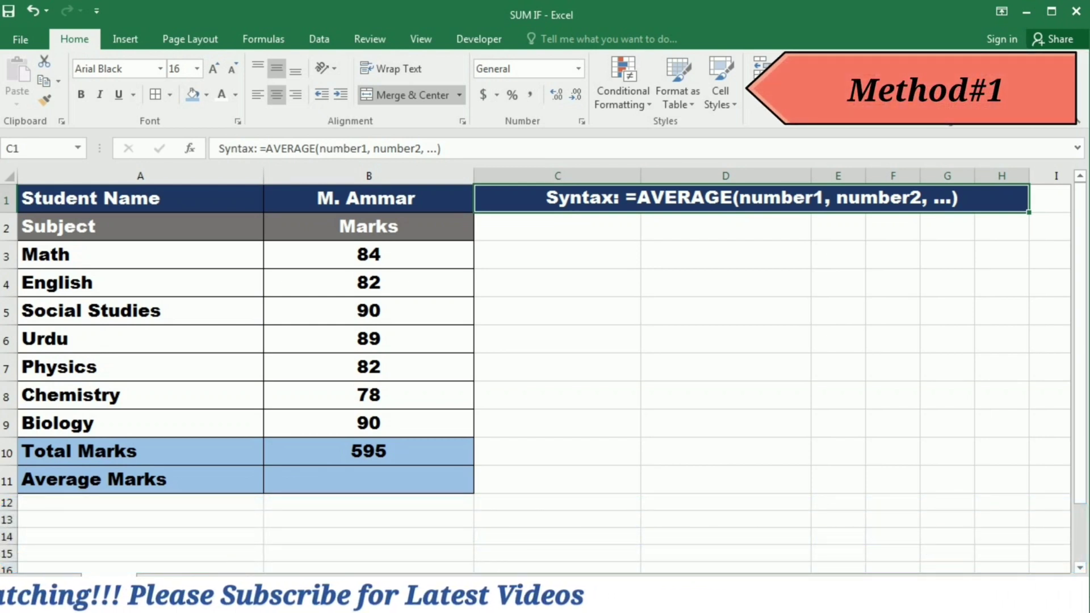
# - Calculate the average marks in B11 with =B10/7, and clear the cell again
pyautogui.click(368, 479)
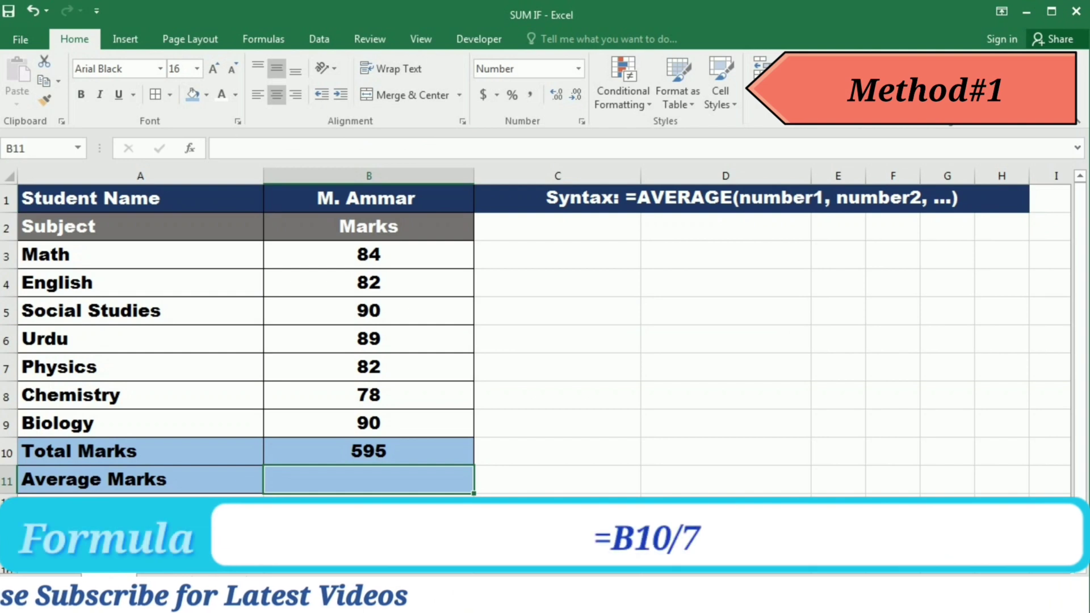
pyautogui.write('=')
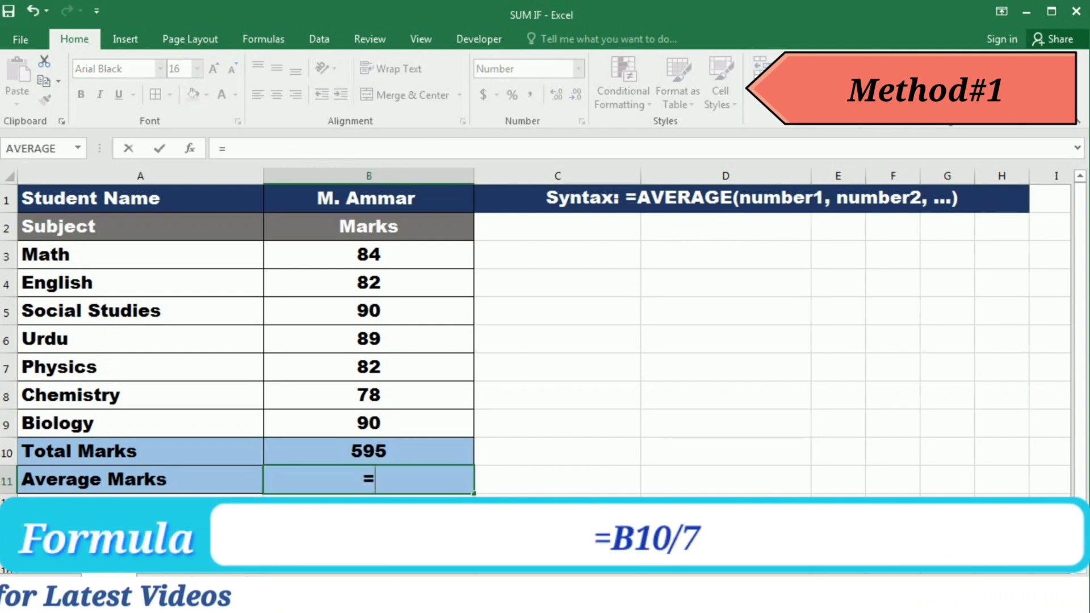
pyautogui.write('B10/')
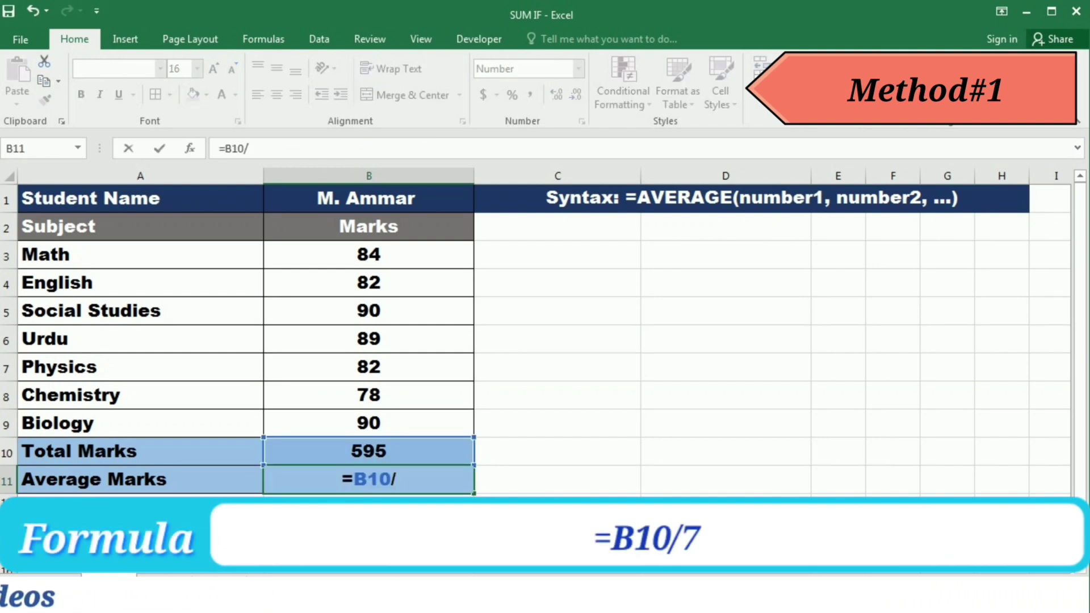
pyautogui.write('7')
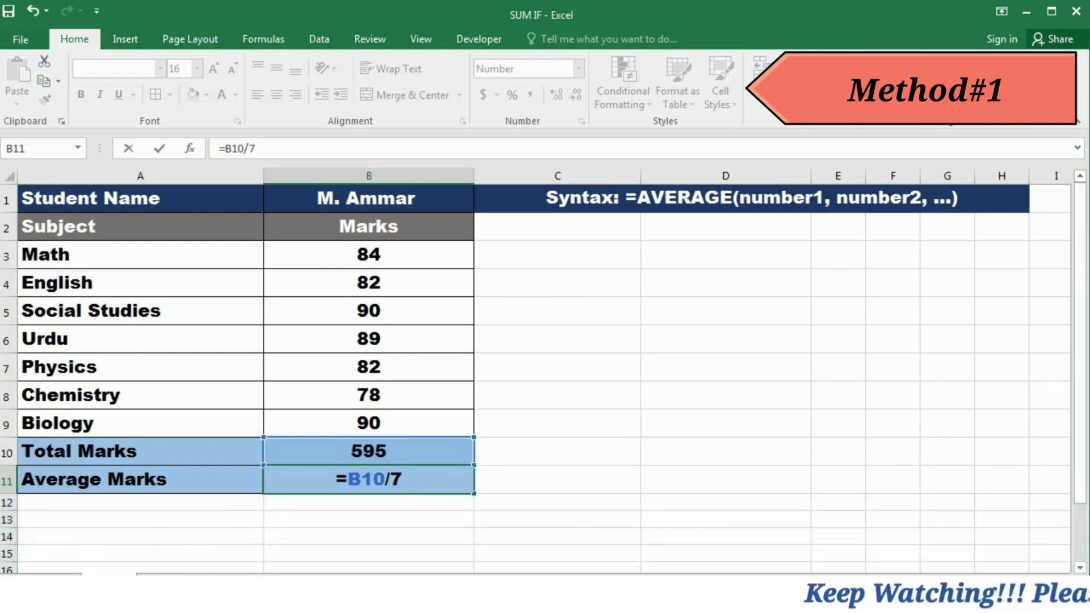
pyautogui.press('Return')
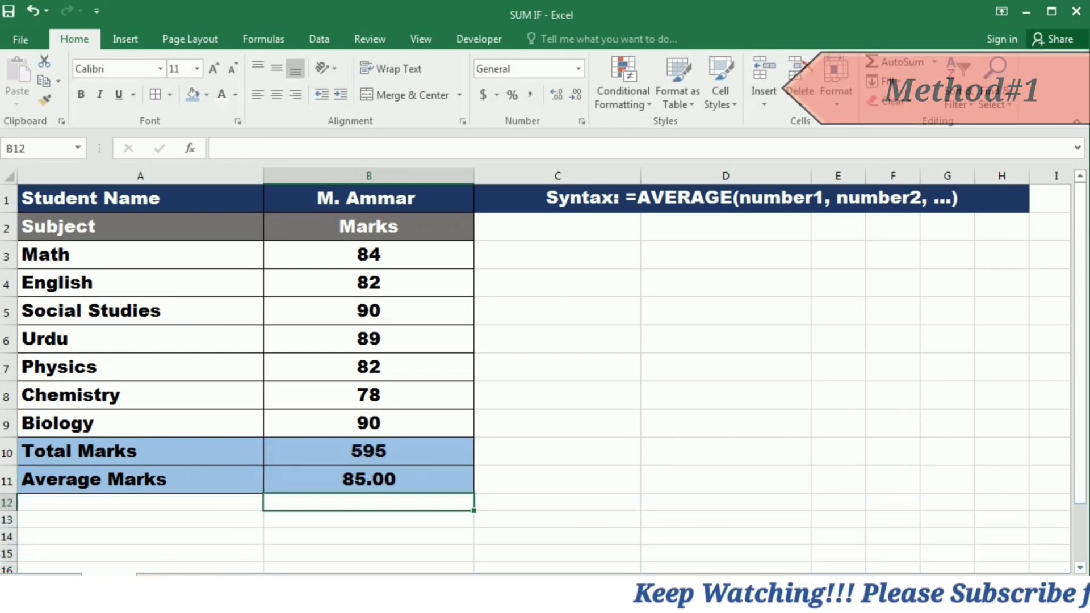
pyautogui.click(368, 479)
pyautogui.press('Delete')
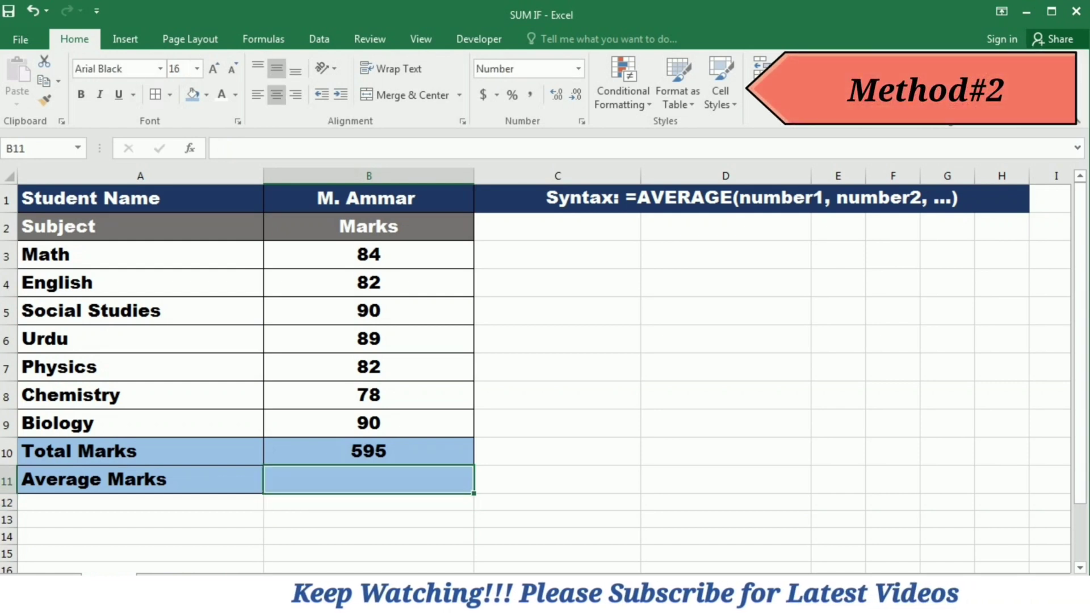
# - Calculate the average marks in B11 with =AVERAGE(B3:B9)
pyautogui.press('F2')
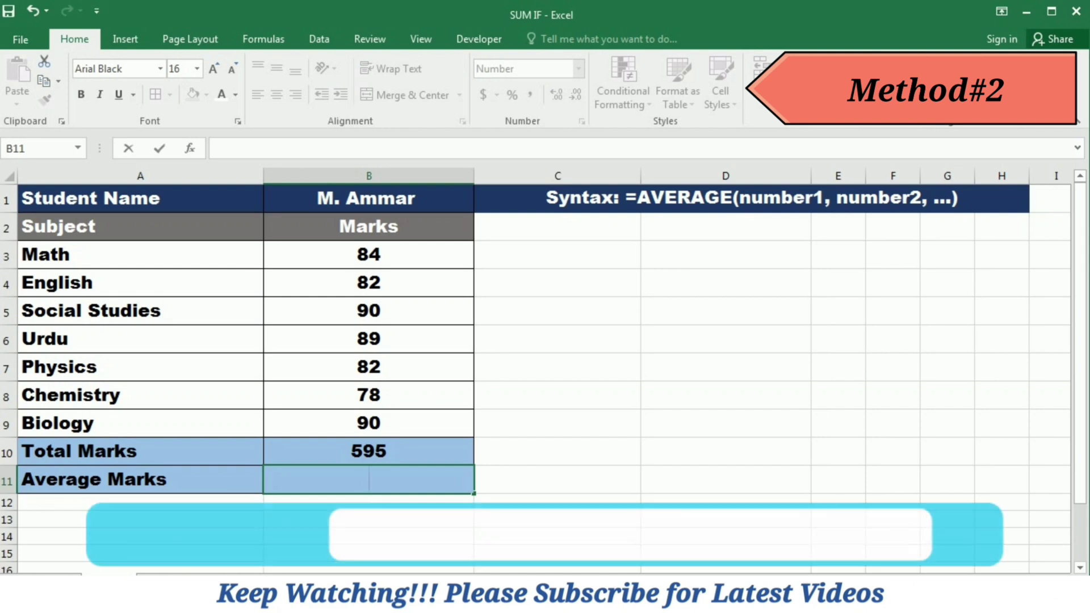
pyautogui.write('=averag')
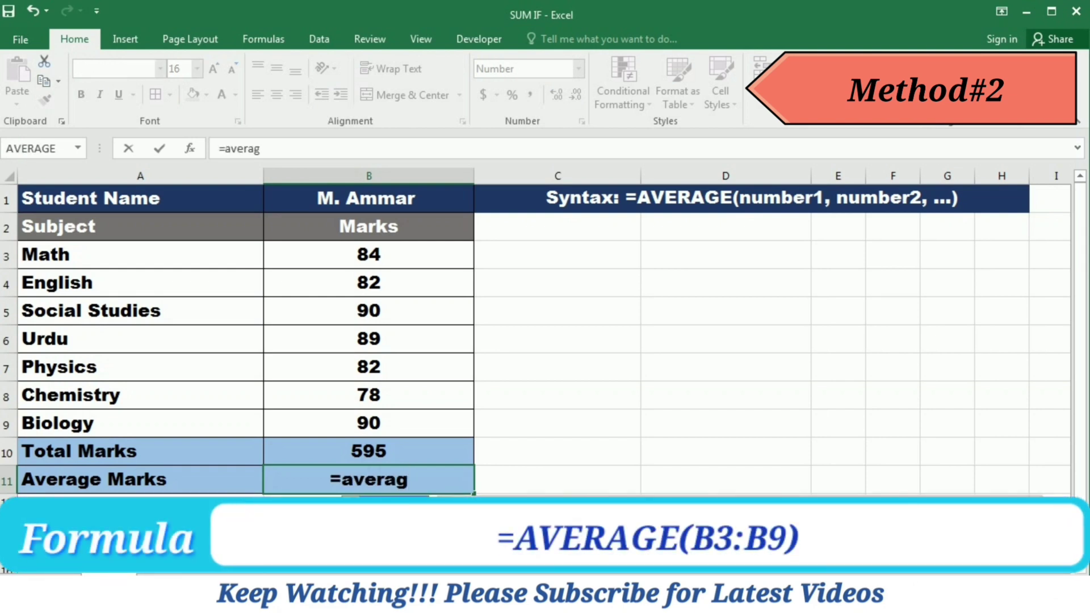
pyautogui.click(369, 254)
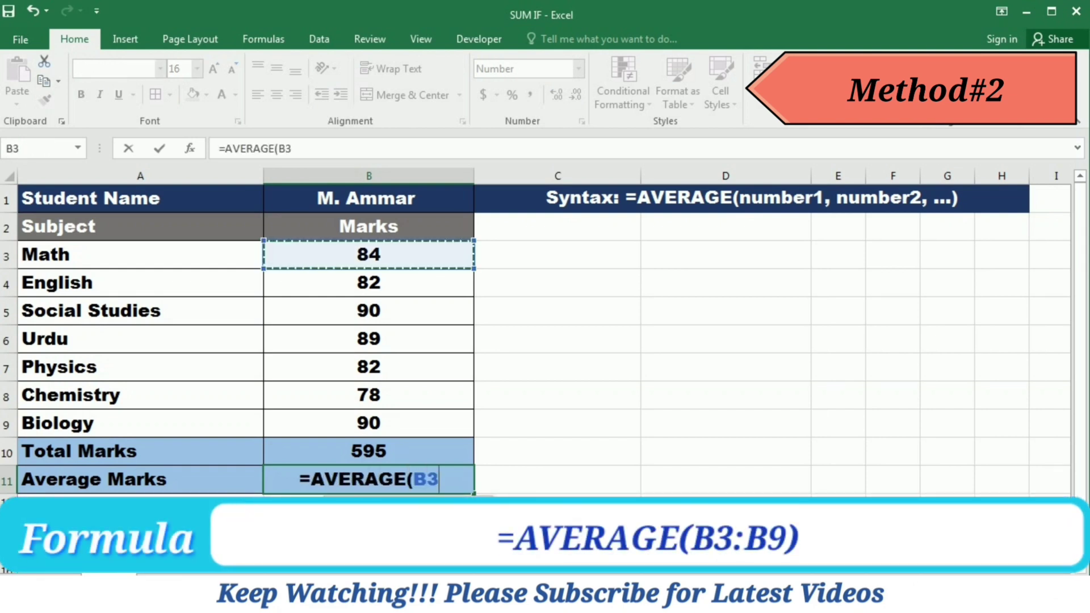
pyautogui.moveTo(369, 254); pyautogui.dragTo(369, 423)
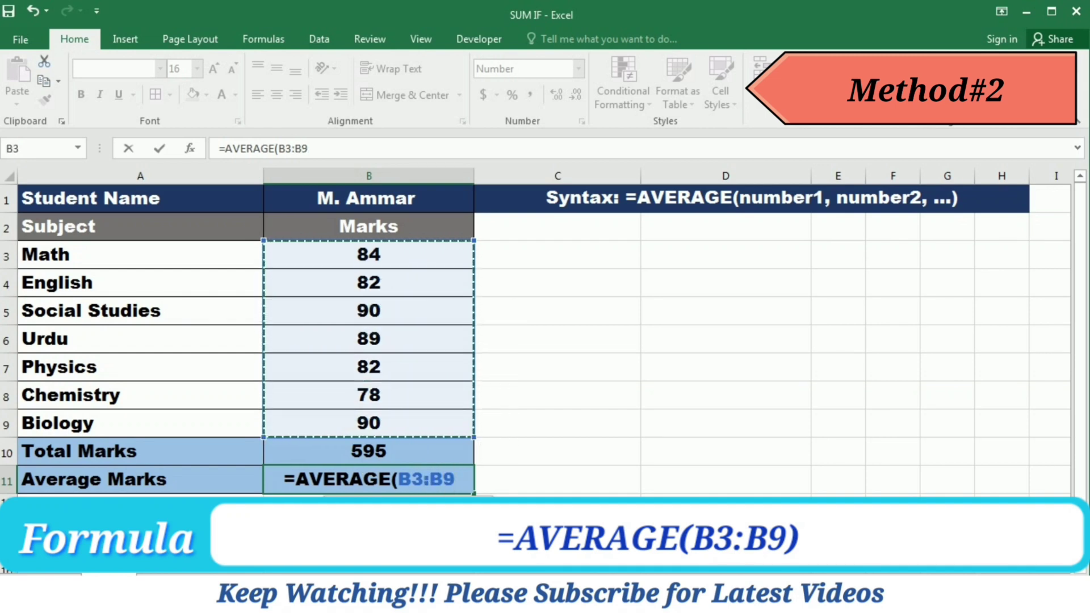
pyautogui.write(')')
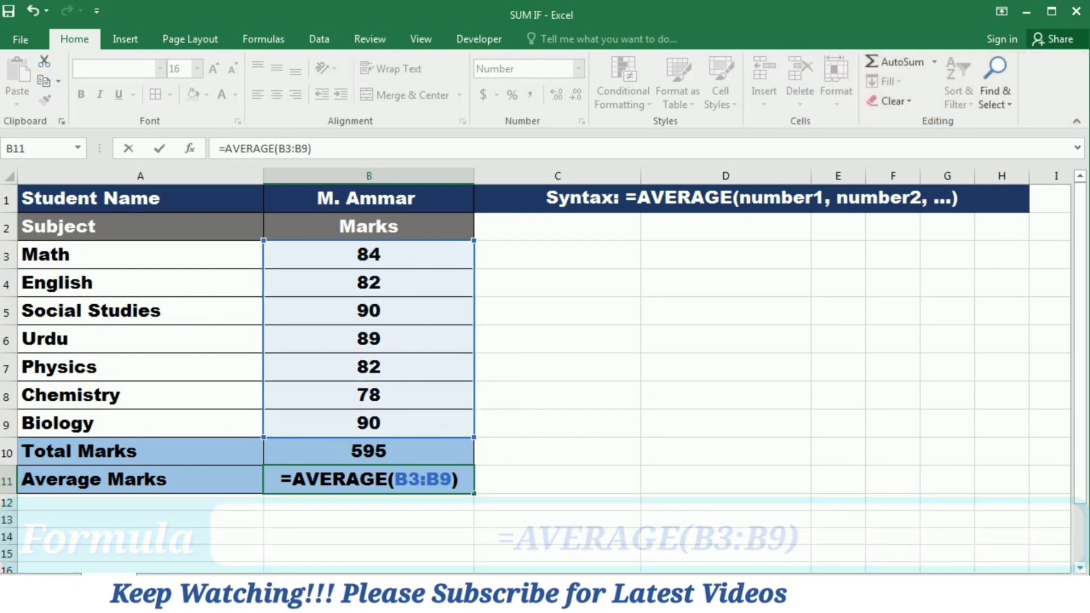
pyautogui.hotkey('ctrl', 'Return')
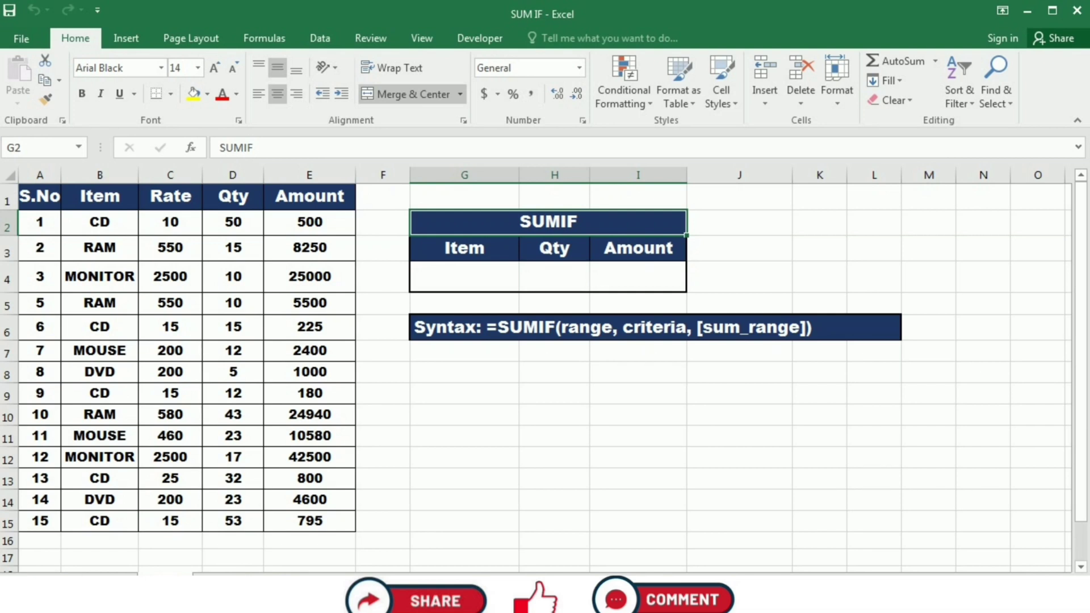
# - Enter =SUMIF(B2:B15,G4,D2:D15) in the Qty cell H4 of the SUMIF table
pyautogui.click(555, 277)
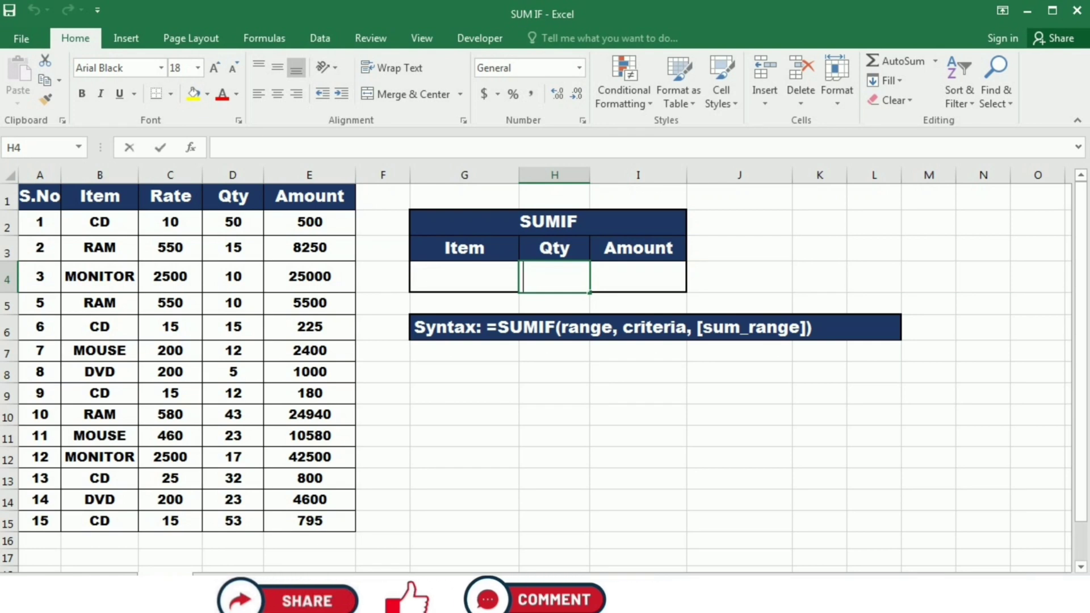
pyautogui.write('=sumif')
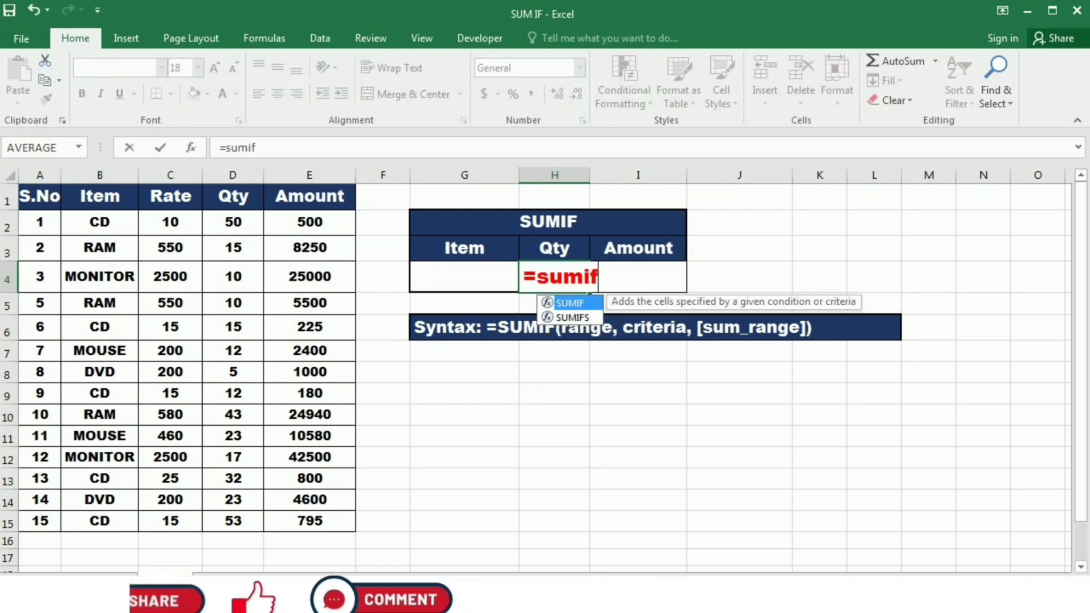
pyautogui.write('(')
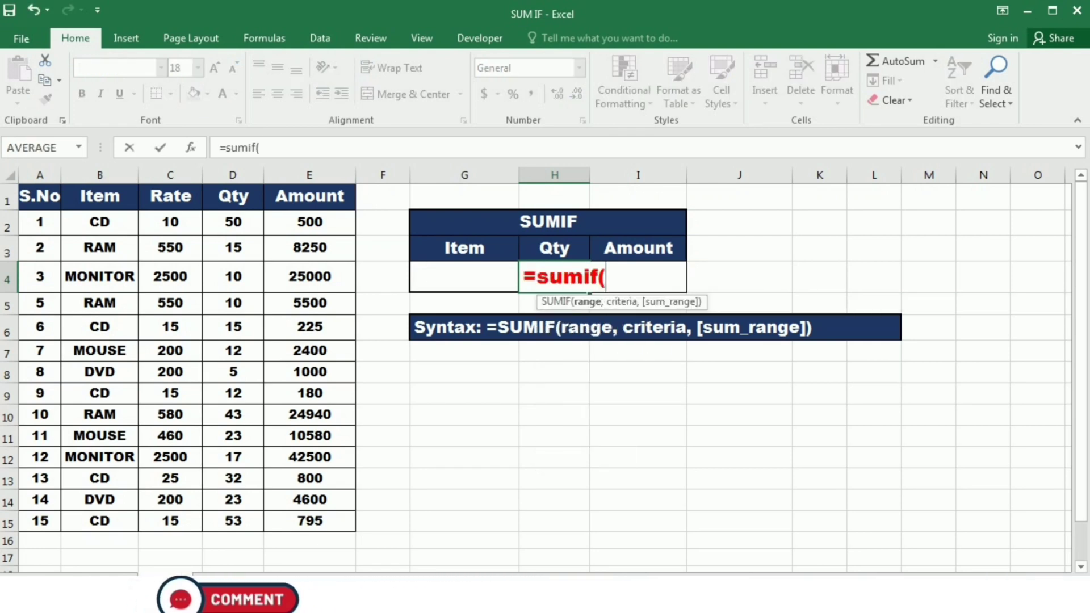
pyautogui.moveTo(99, 222); pyautogui.dragTo(99, 521)
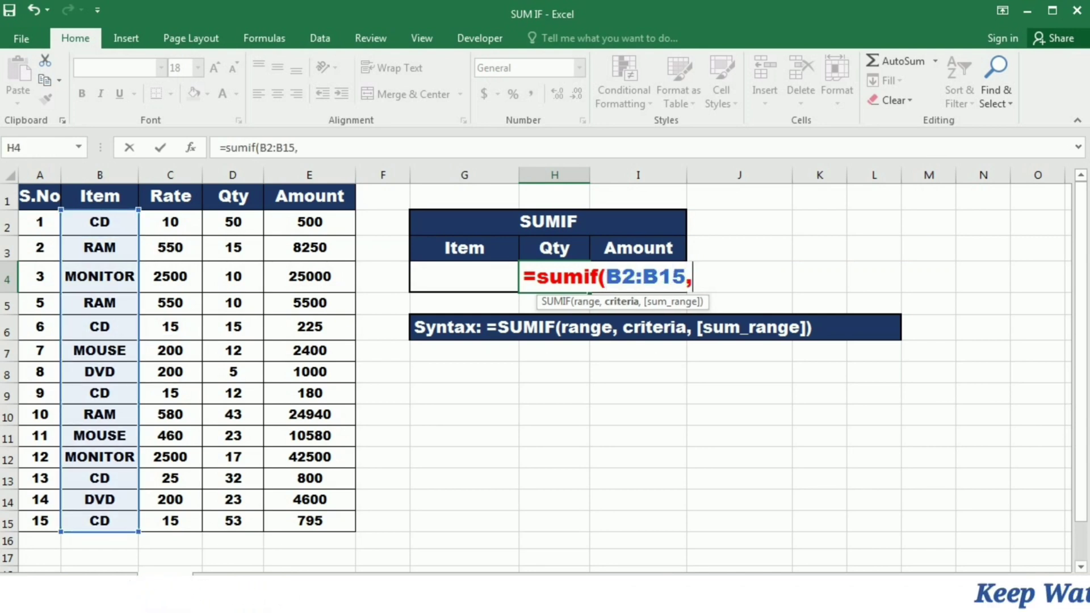
pyautogui.write(',')
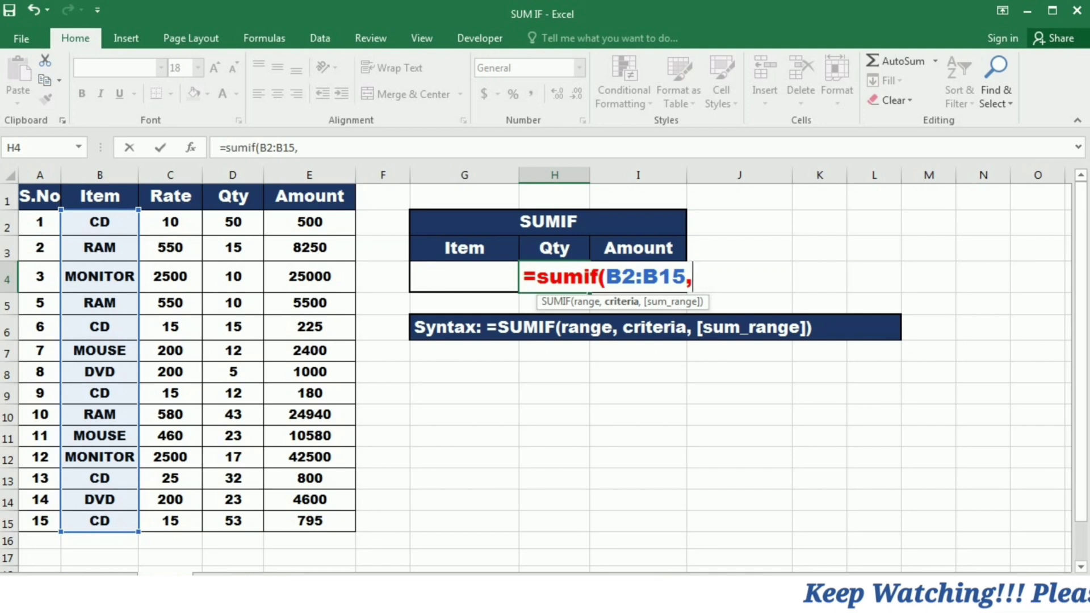
pyautogui.click(464, 276)
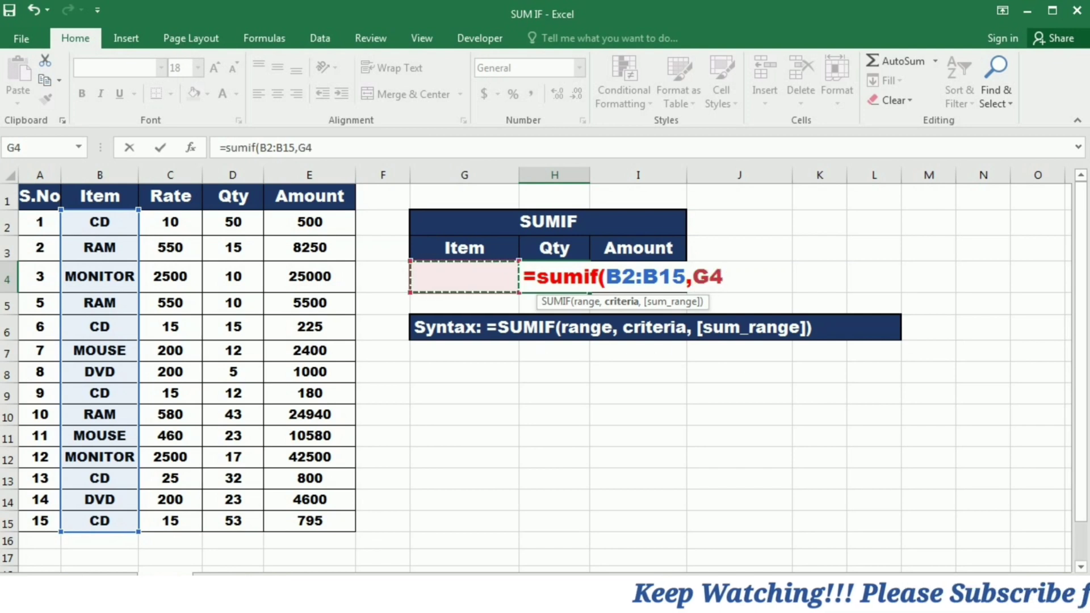
pyautogui.write(',')
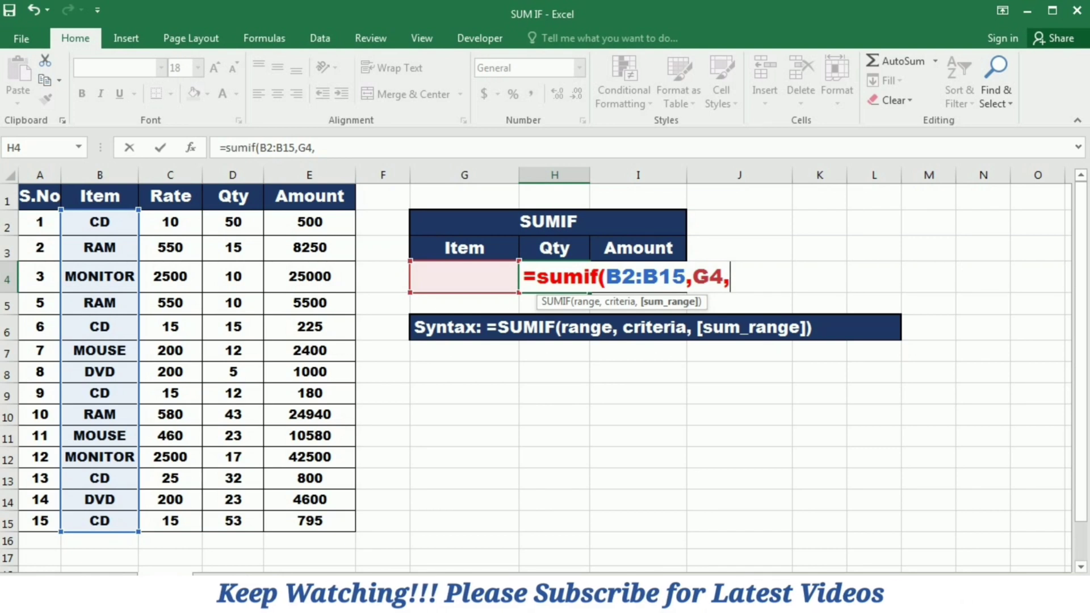
pyautogui.moveTo(232, 222); pyautogui.dragTo(232, 521)
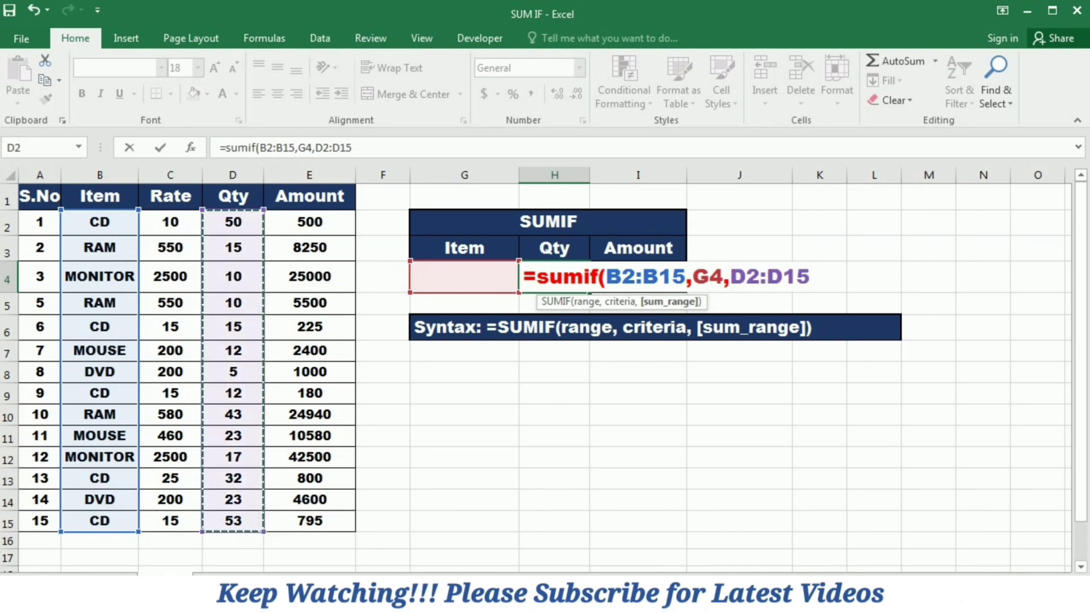
pyautogui.write(')')
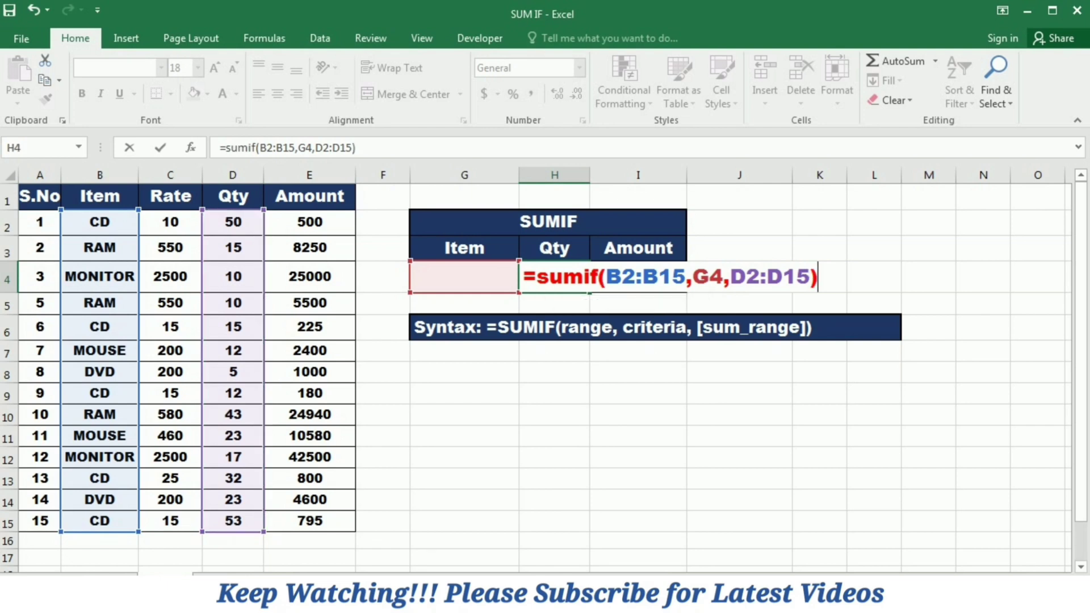
pyautogui.press('Return')
# - Enter CD as the item in G4 of the SUMIF table, and replace it with RAM
pyautogui.click(463, 276)
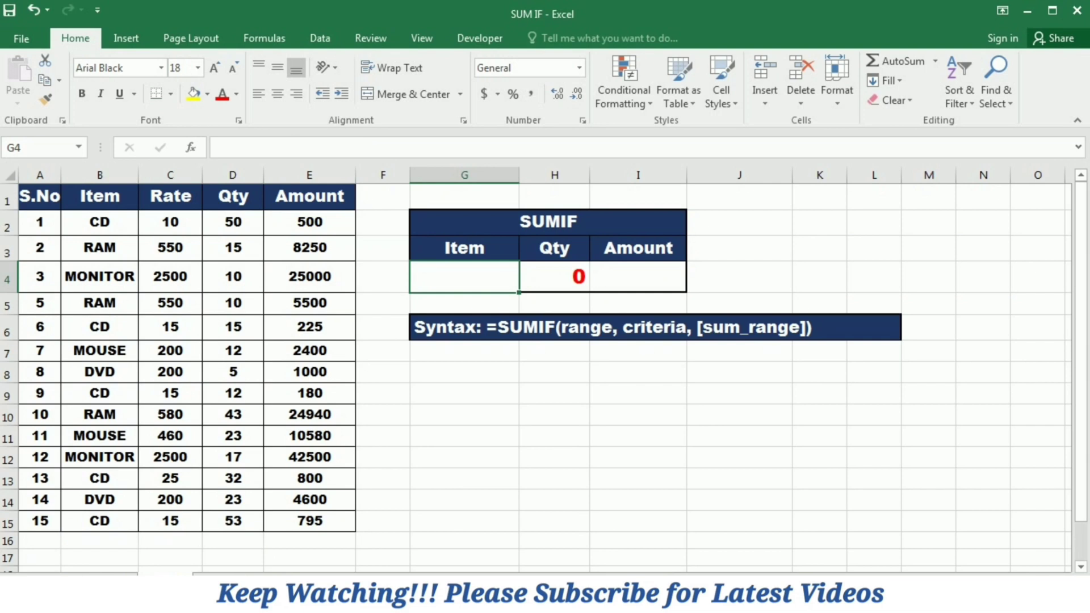
pyautogui.write('CD')
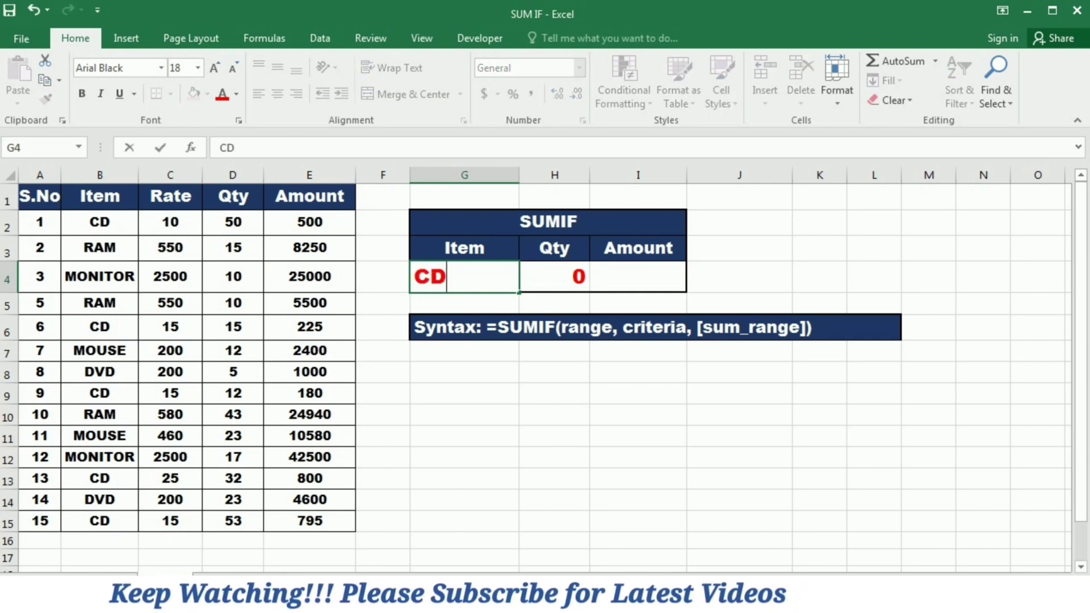
pyautogui.click(554, 372)
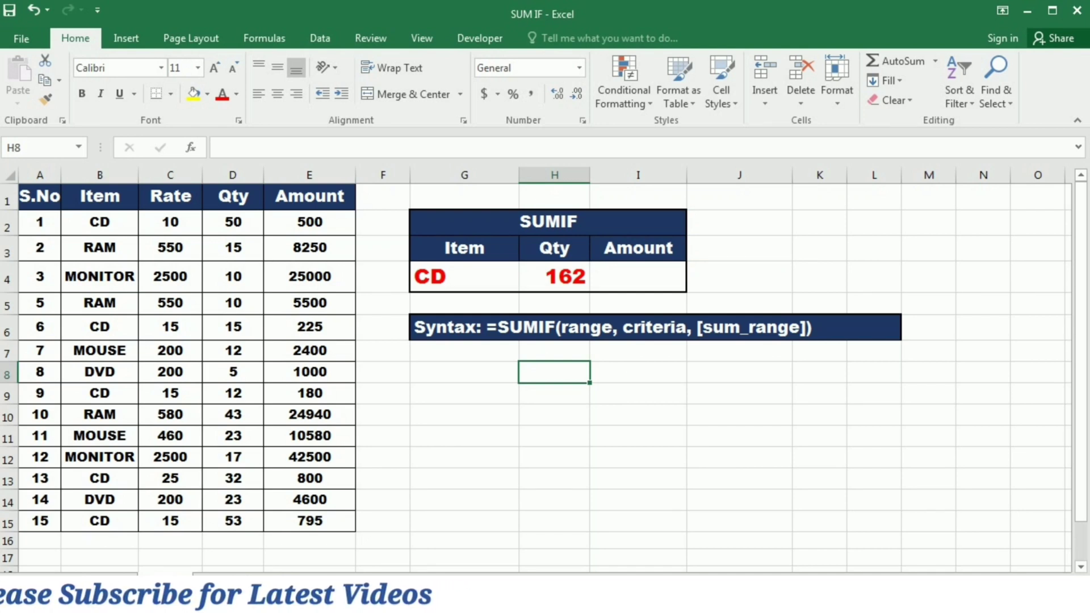
pyautogui.click(464, 276)
pyautogui.write('RAM')
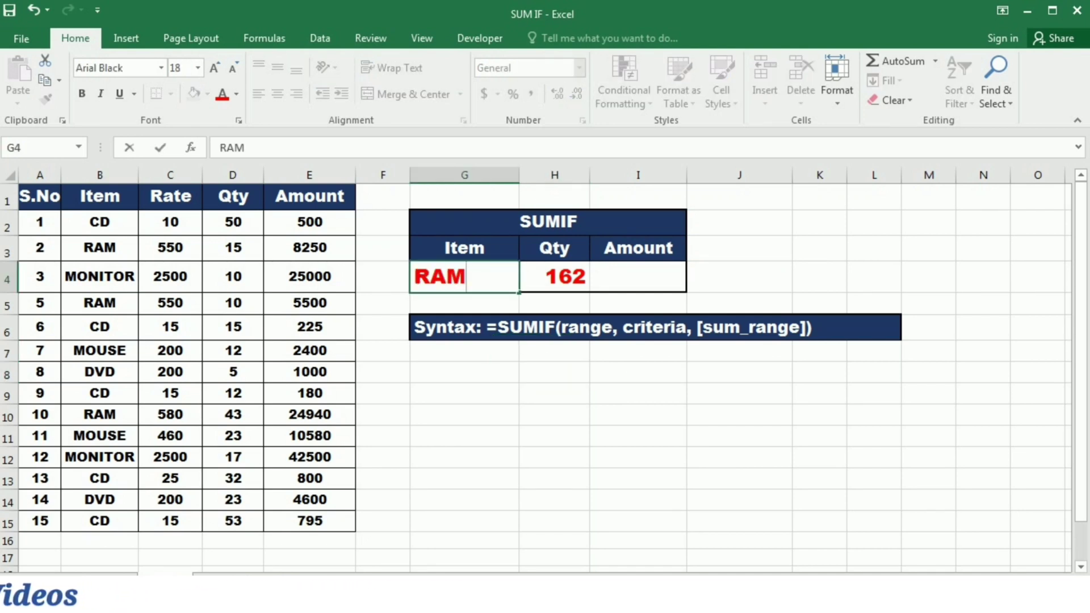
pyautogui.click(554, 372)
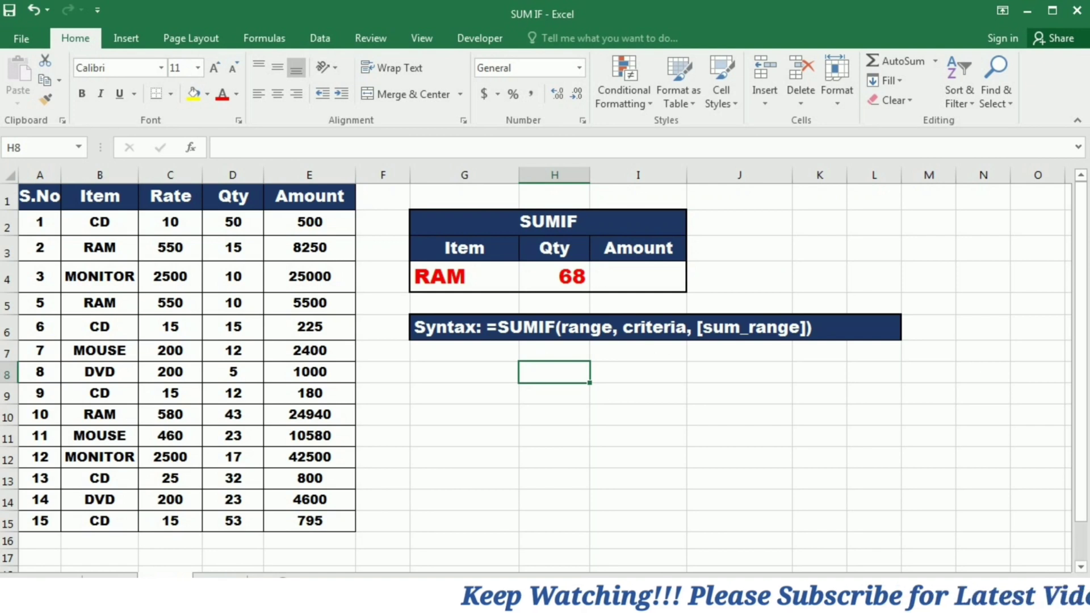
# - Enter =SUMIF(B2:B15,G4,E2:E15) in the Amount cell I4 of the SUMIF table
pyautogui.click(638, 277)
pyautogui.write('=sum')
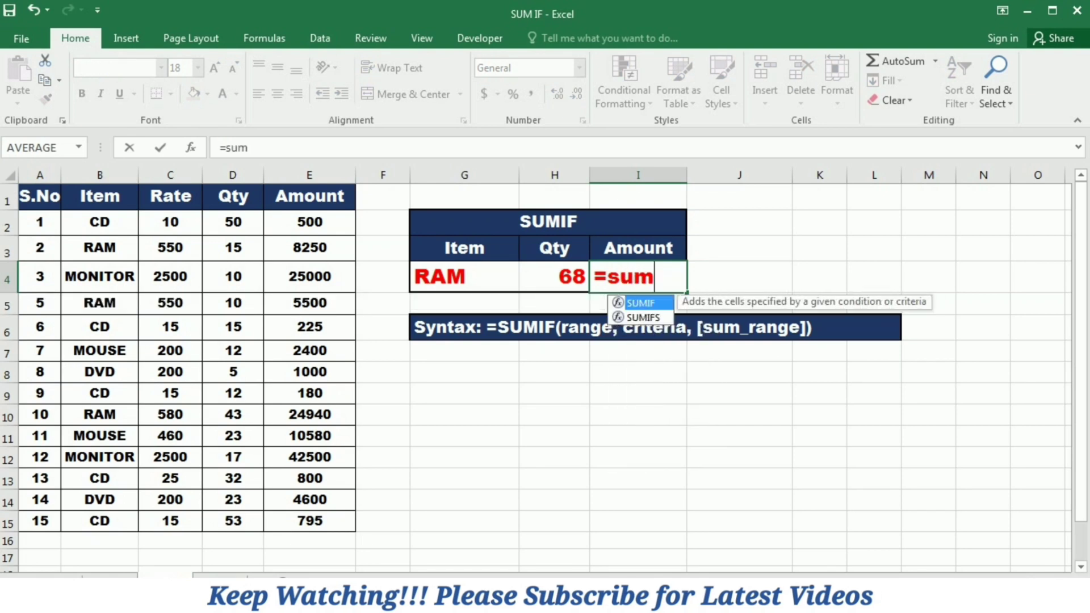
pyautogui.write('if(')
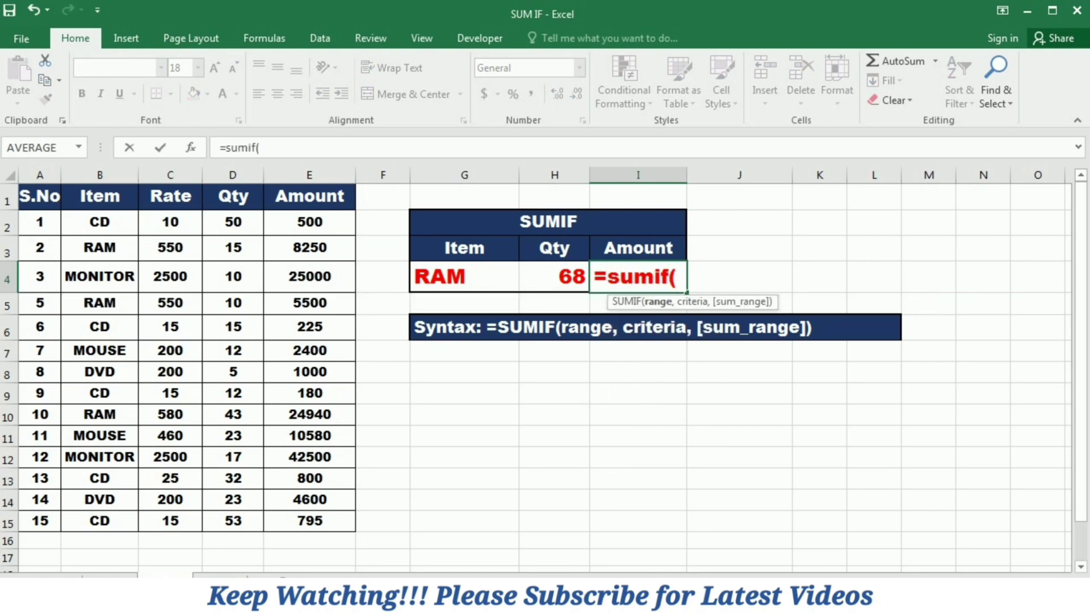
pyautogui.moveTo(114, 222); pyautogui.dragTo(135, 485)
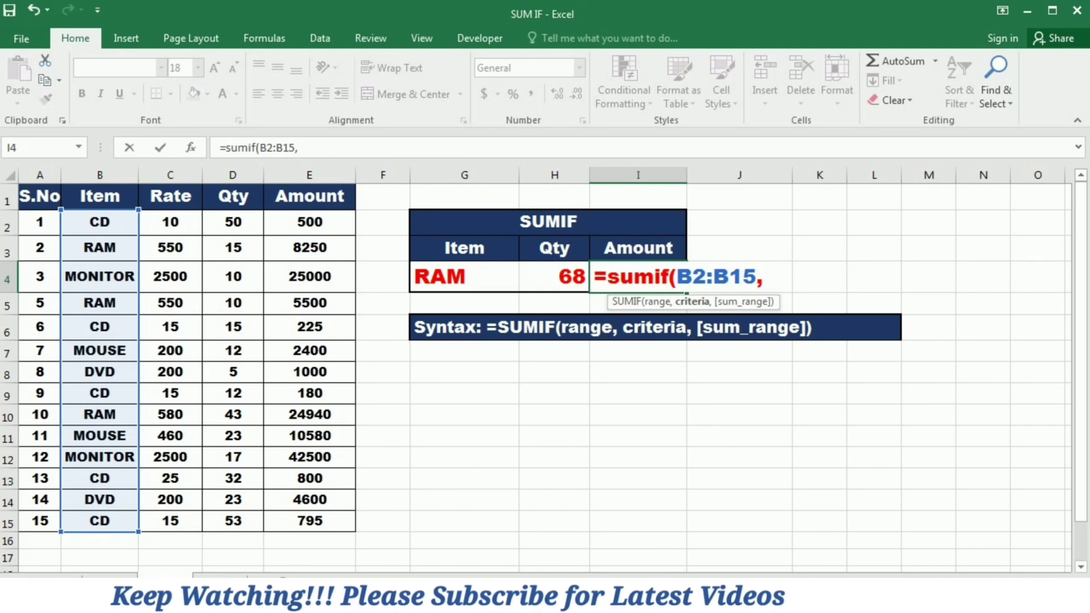
pyautogui.click(465, 276)
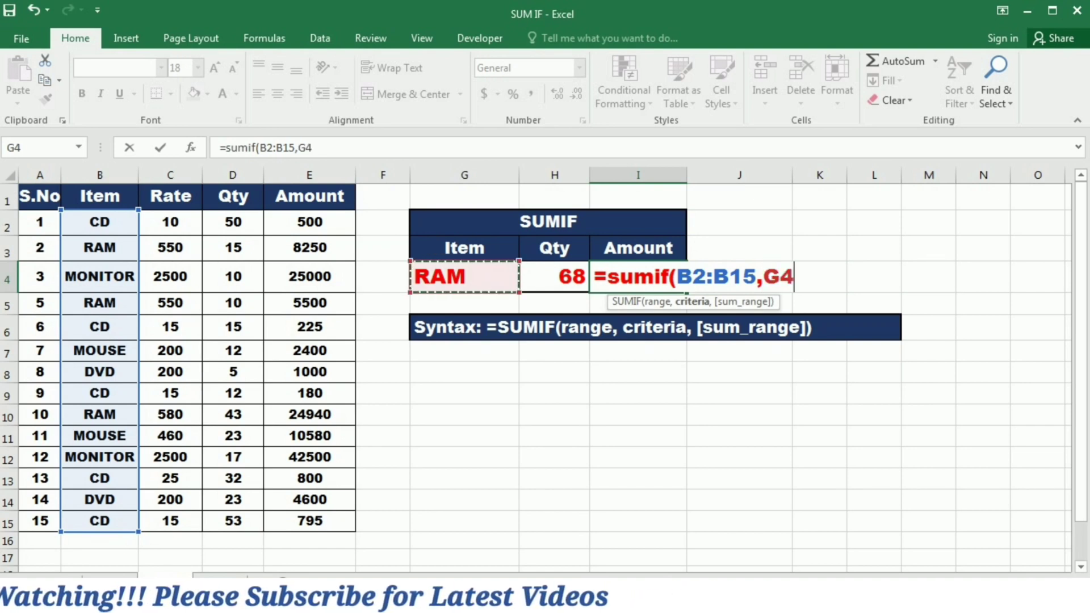
pyautogui.write(',')
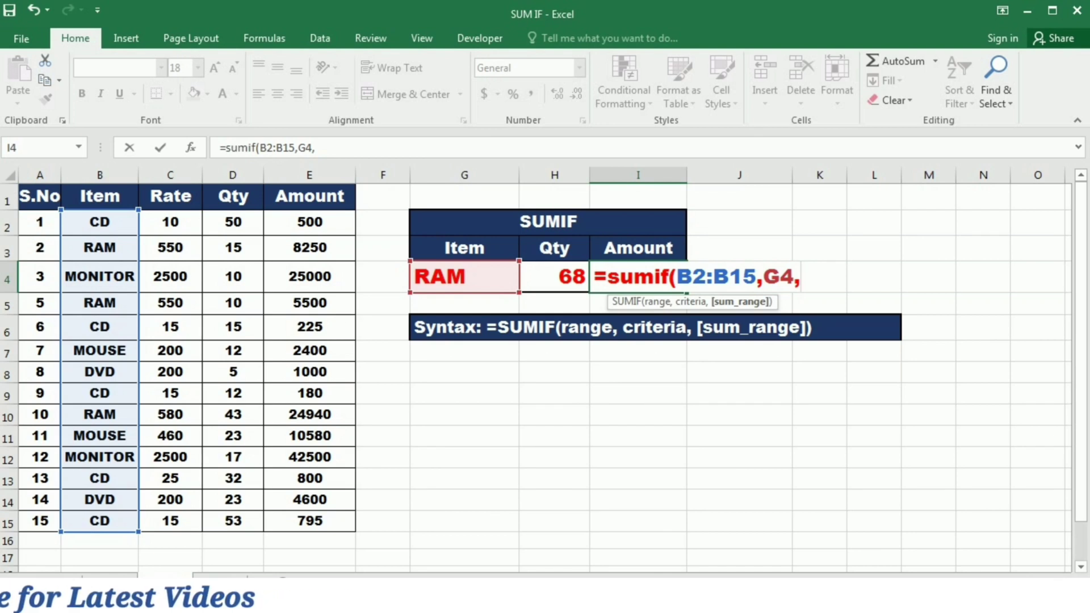
pyautogui.moveTo(309, 222); pyautogui.dragTo(309, 520)
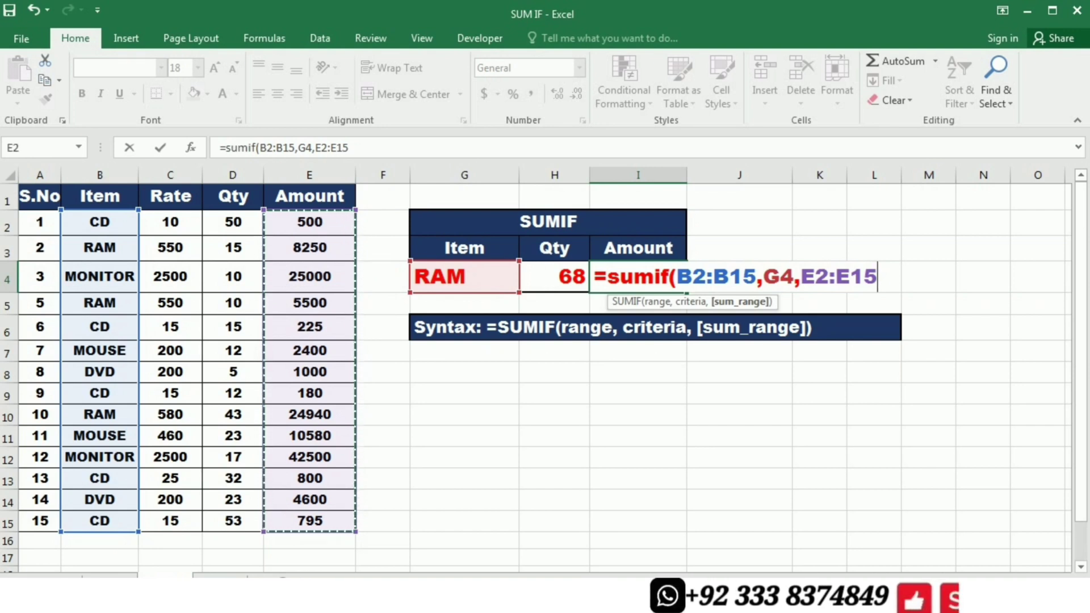
pyautogui.write(')')
pyautogui.press('Return')
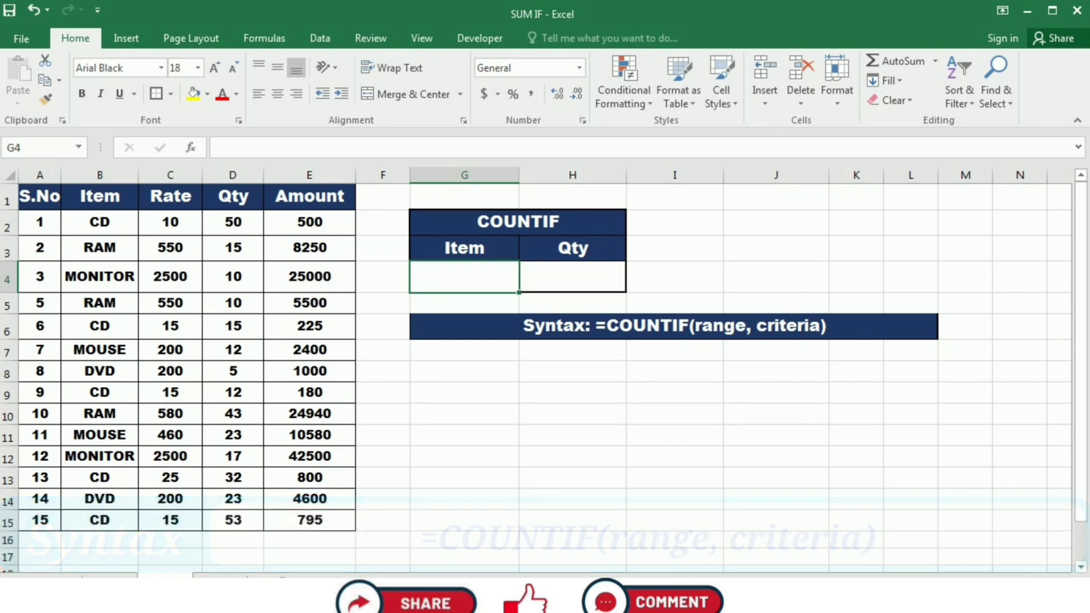
# - Enter =COUNTIF(B2:B15,G4) in the Qty cell H4 of the COUNTIF table
pyautogui.click(572, 276)
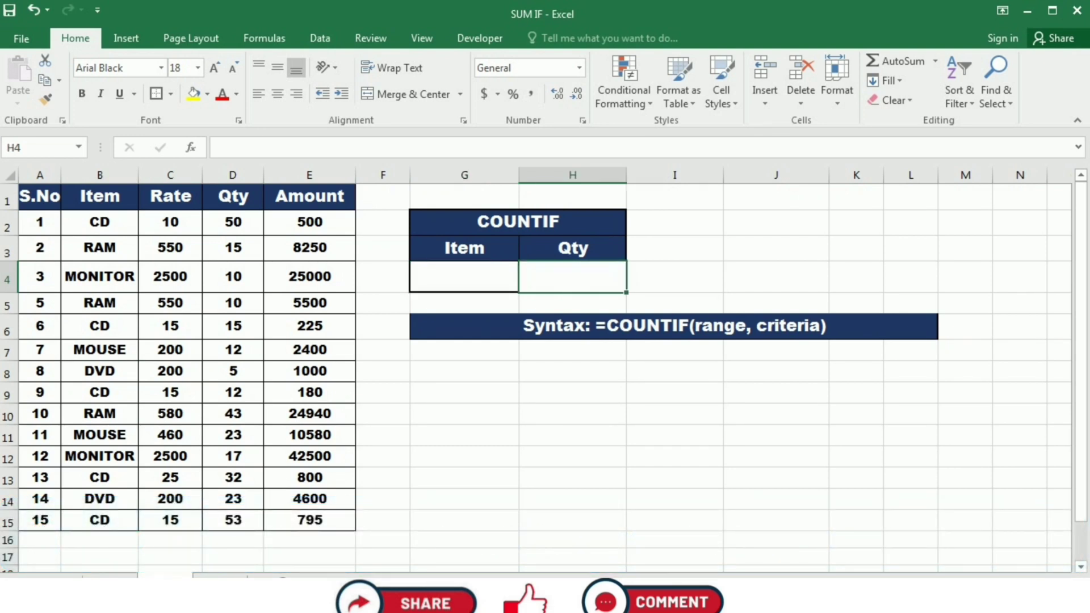
pyautogui.write('=')
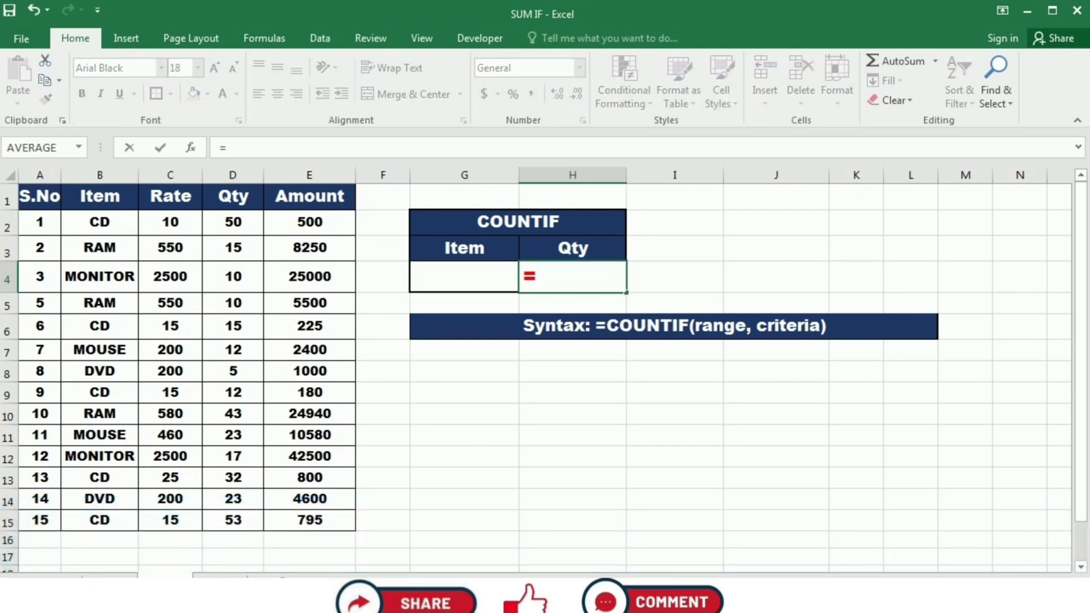
pyautogui.write('countif')
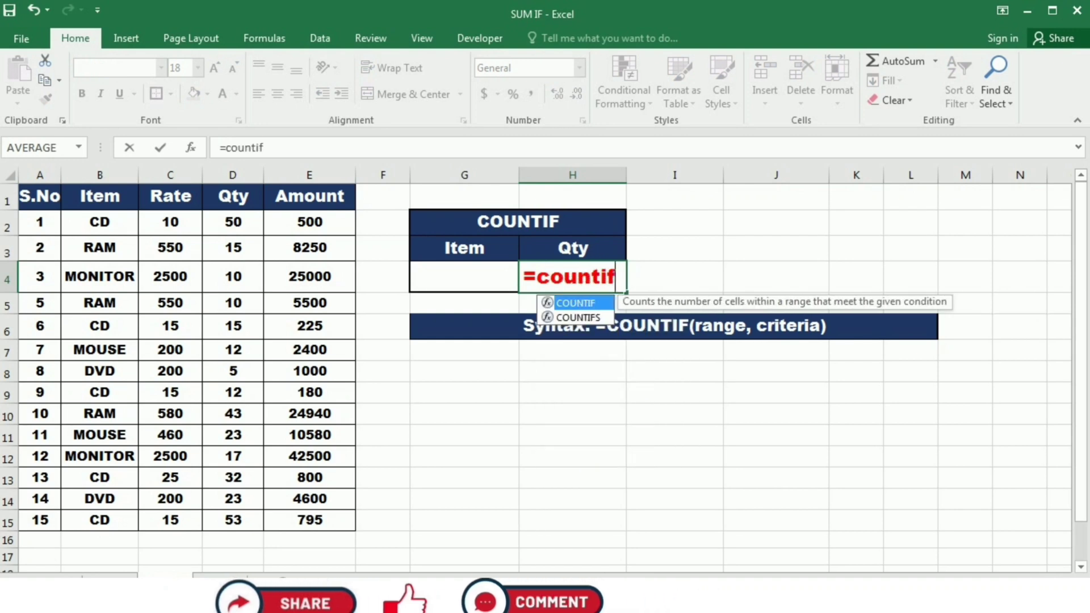
pyautogui.write('(')
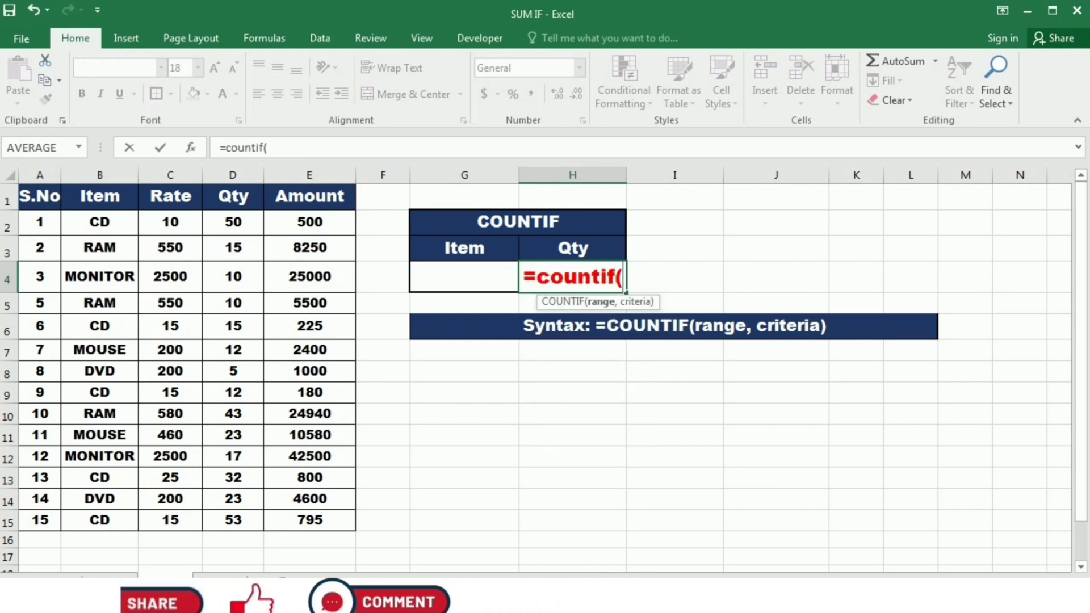
pyautogui.moveTo(99, 221); pyautogui.dragTo(100, 520)
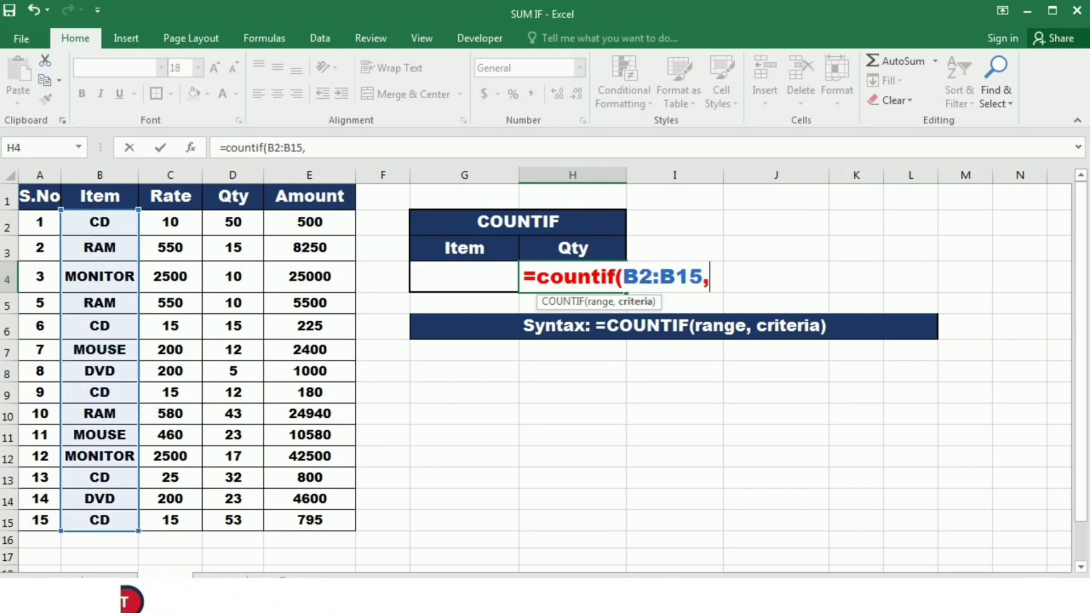
pyautogui.click(464, 276)
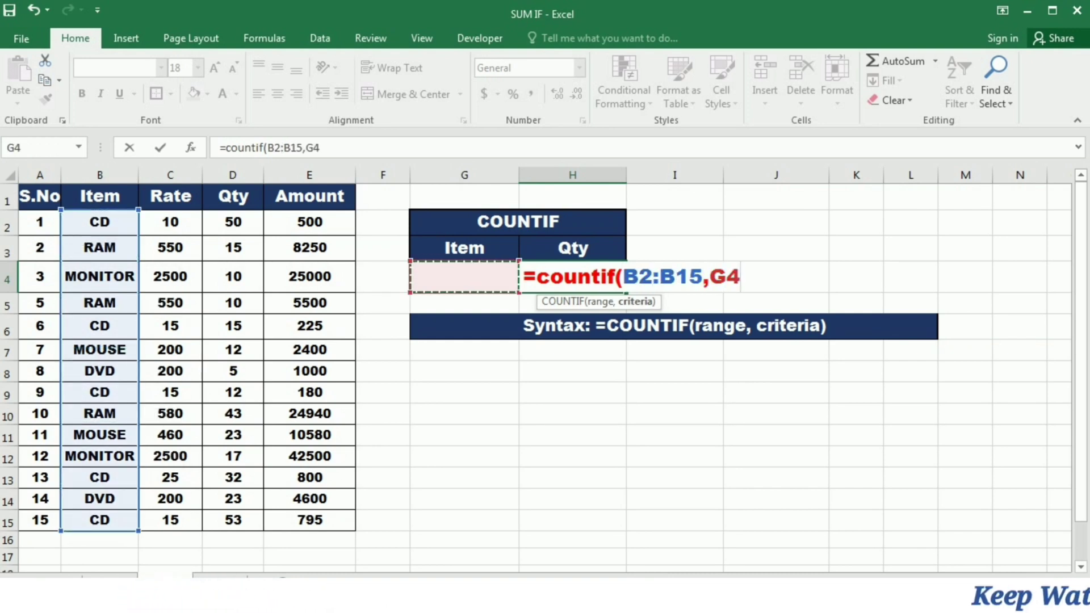
pyautogui.write(')')
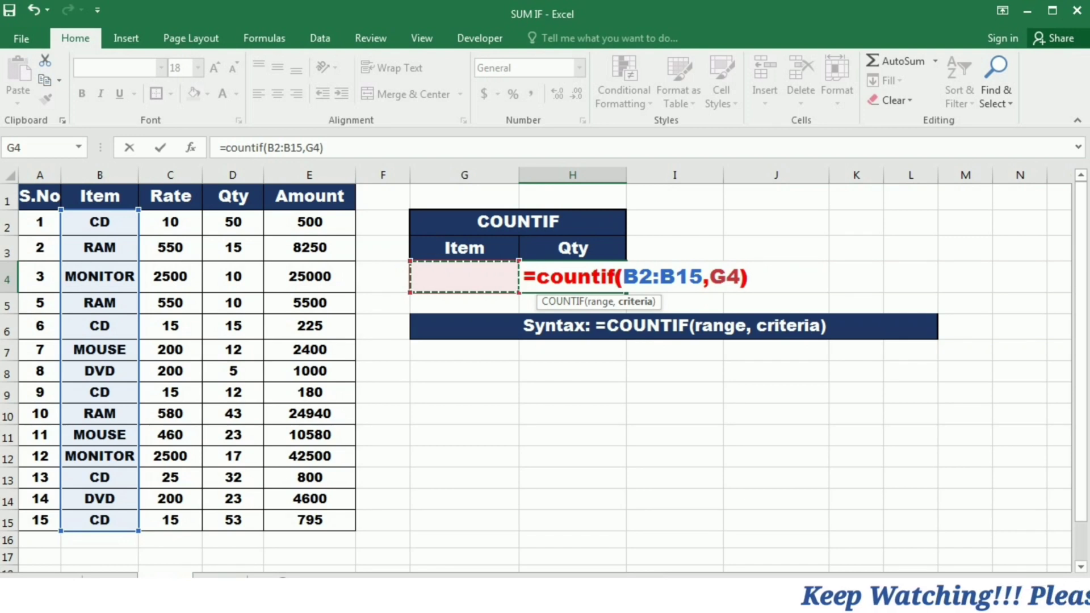
# - Enter CD as the item in G4 of the COUNTIF table, and replace it with RAM
pyautogui.click(463, 277)
pyautogui.write('CD')
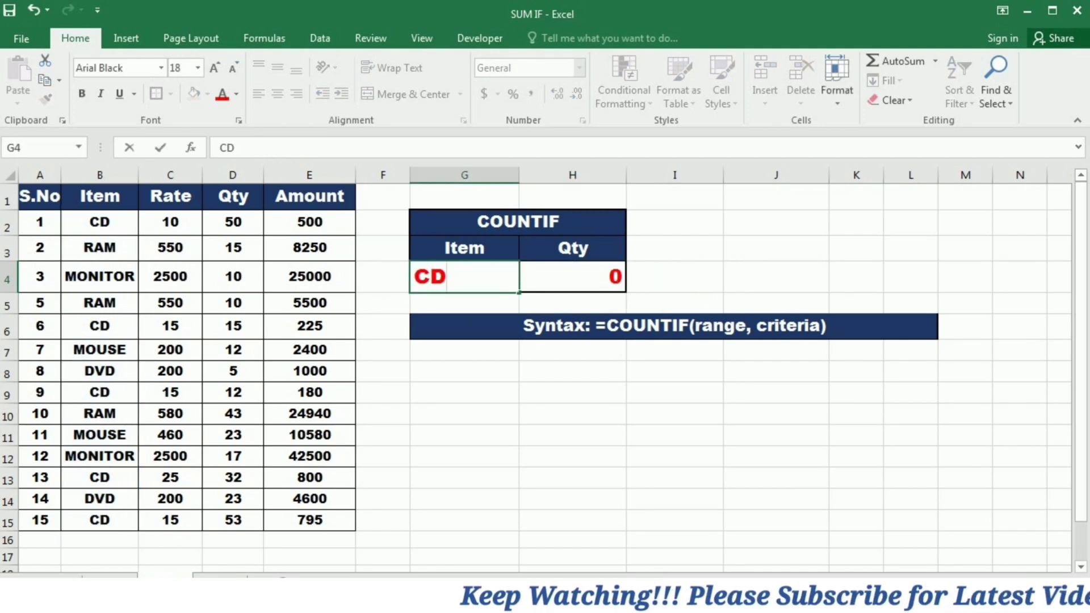
pyautogui.click(775, 223)
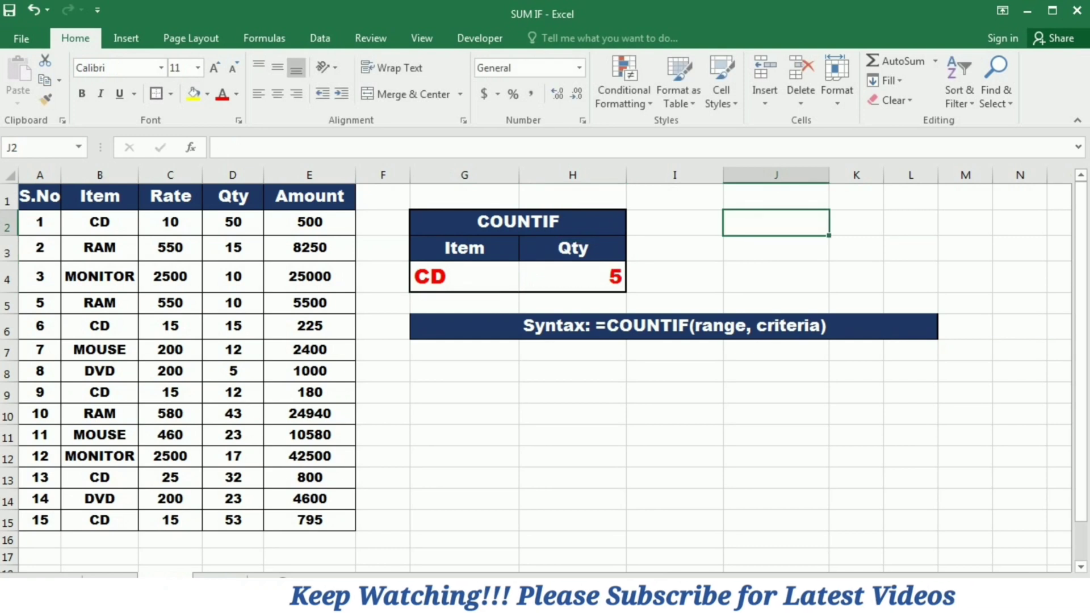
pyautogui.click(463, 276)
pyautogui.press('BackSpace')
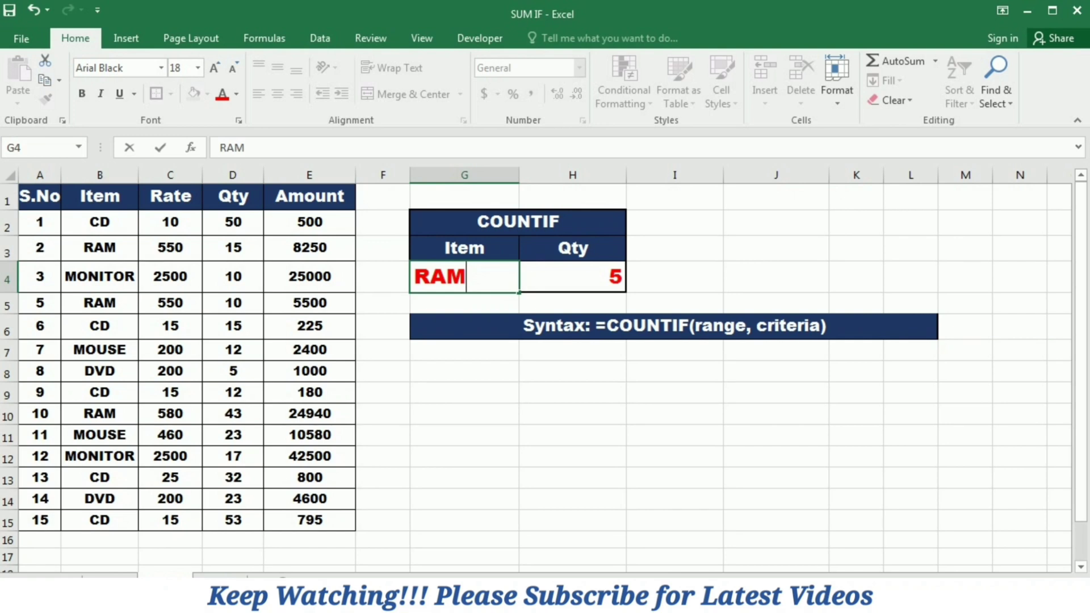
pyautogui.click(674, 392)
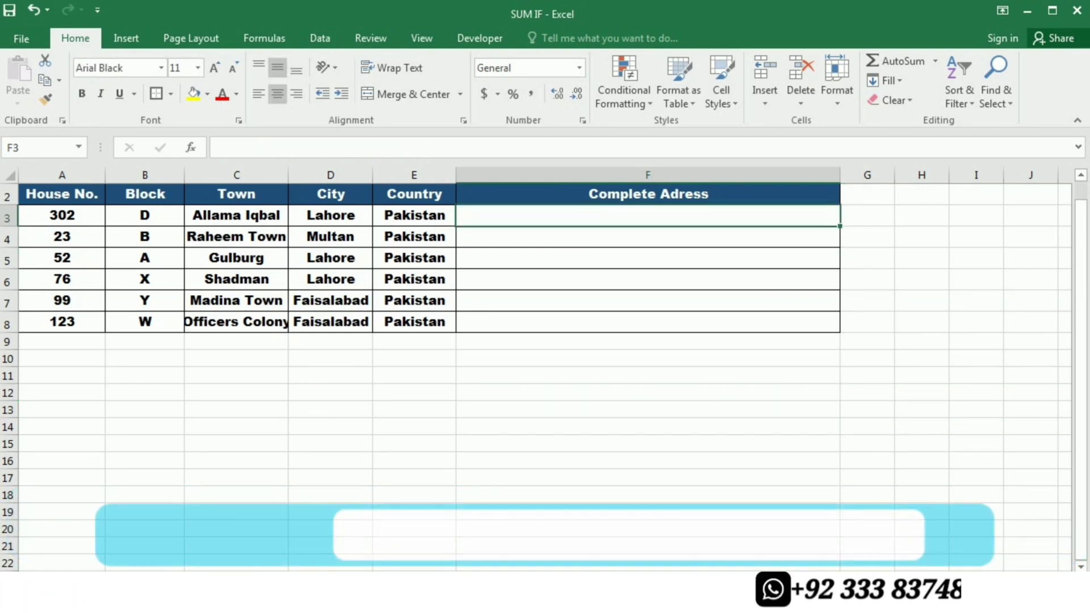
# - Build the complete address in F3 with =CONCATENATE(A3,"-",B3," ",C3," ",D3," ",E3)
pyautogui.write('=conc')
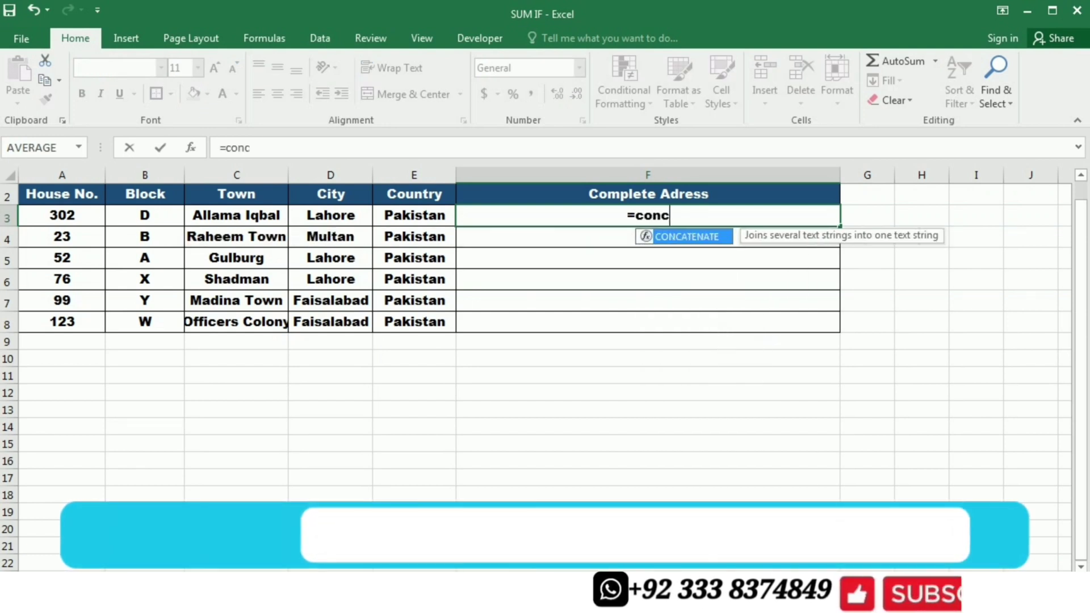
pyautogui.write('atenate(')
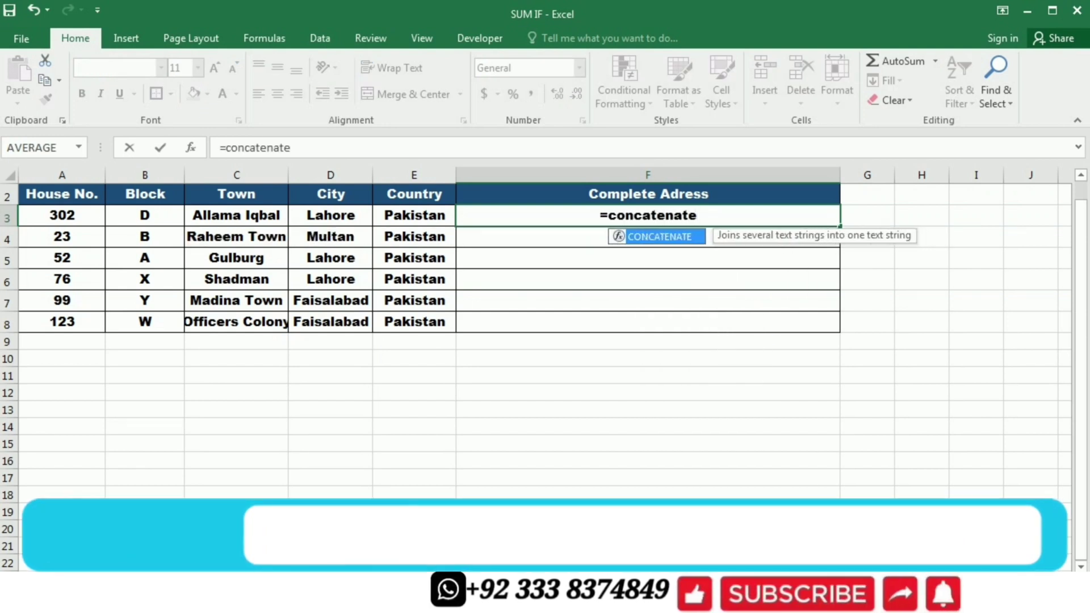
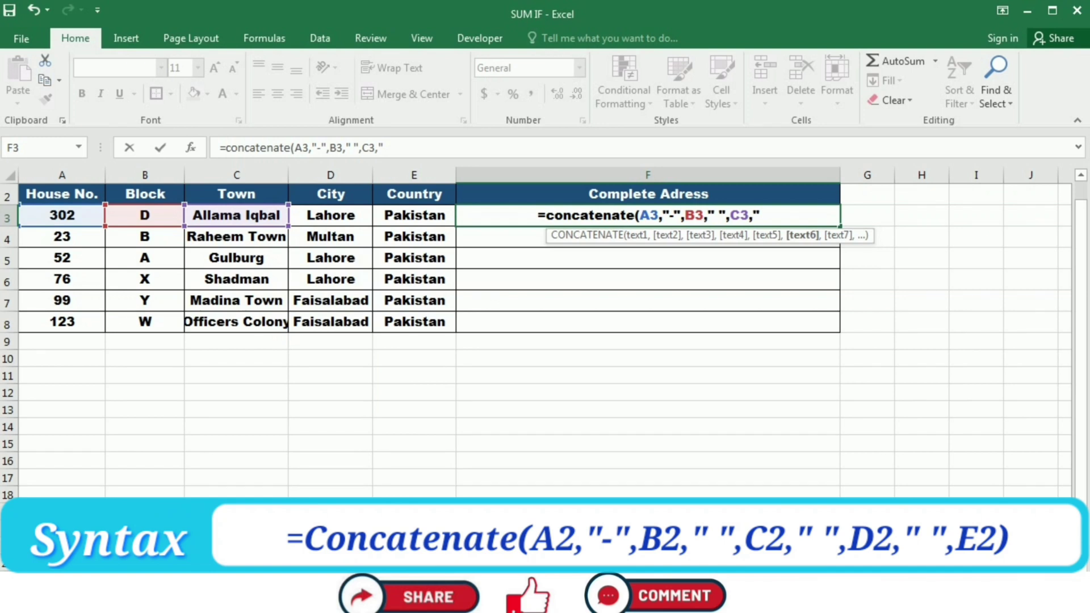
pyautogui.write('"')
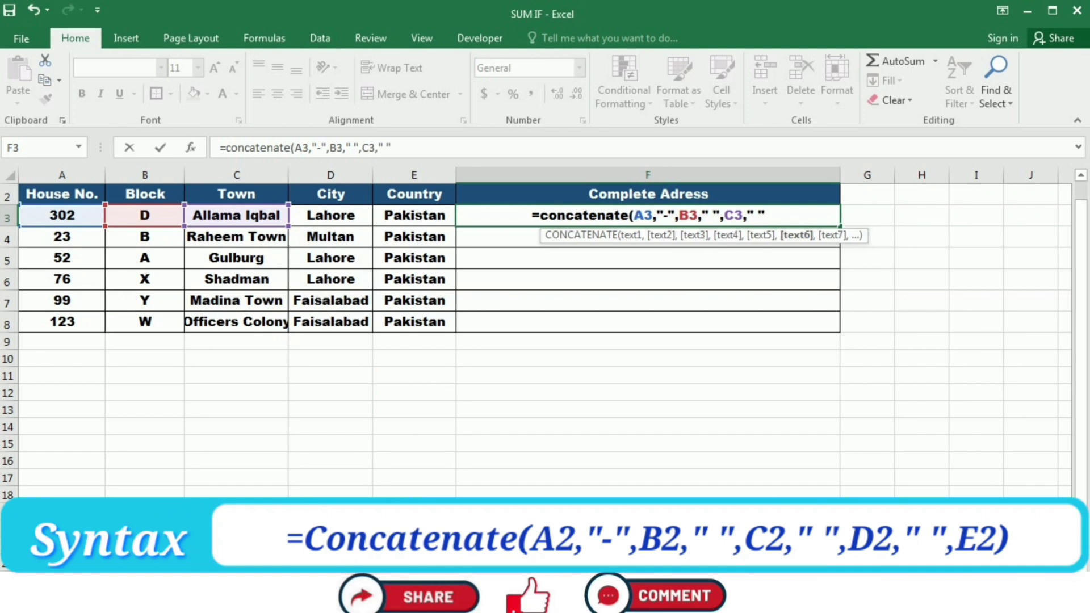
pyautogui.write(',')
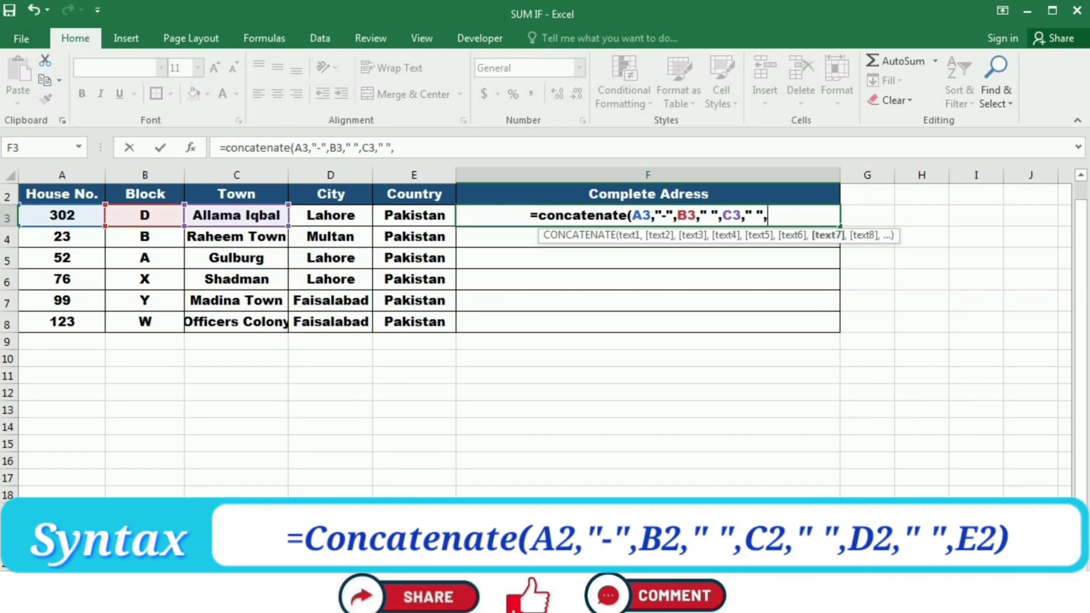
pyautogui.click(331, 215)
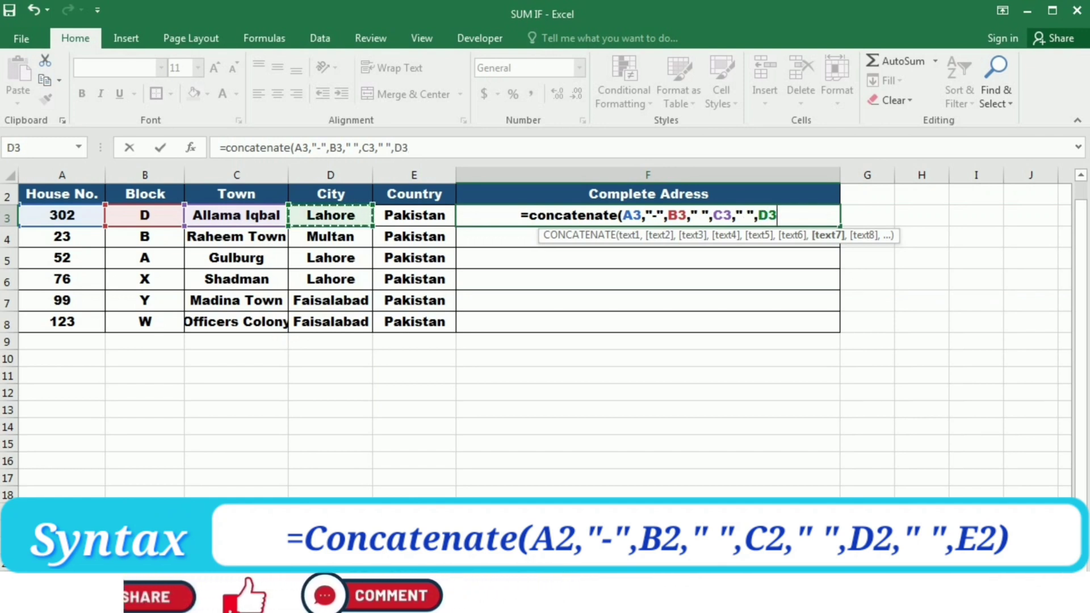
pyautogui.write(',"')
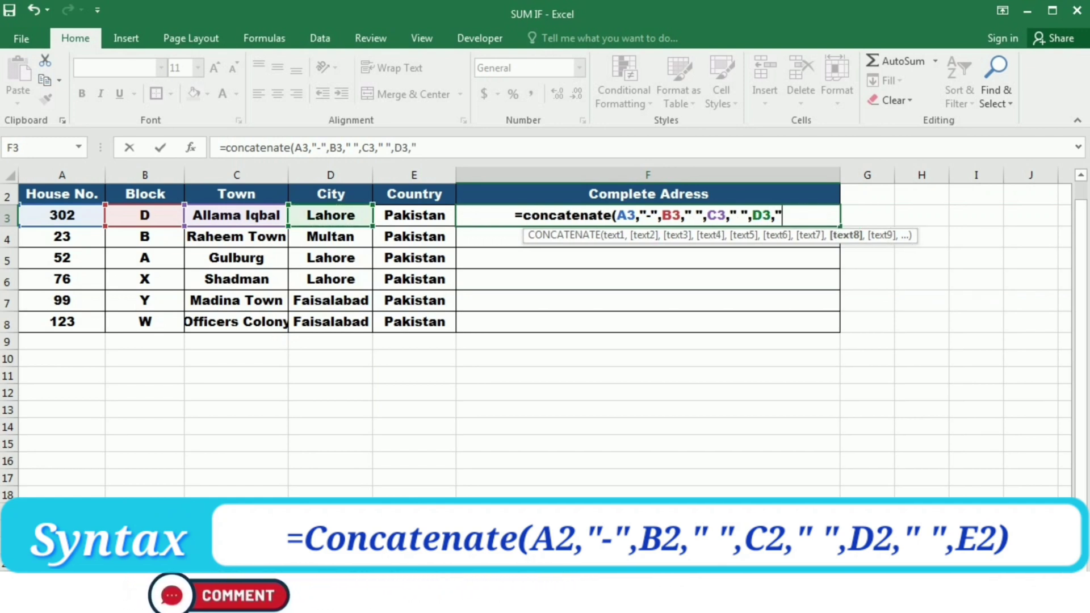
pyautogui.write(' "')
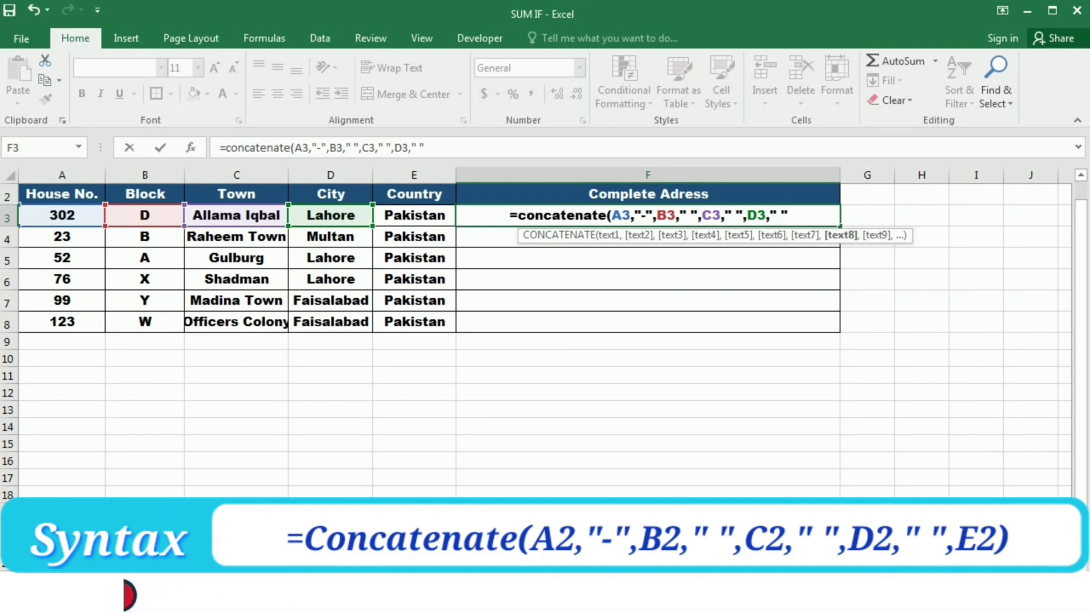
pyautogui.write(',')
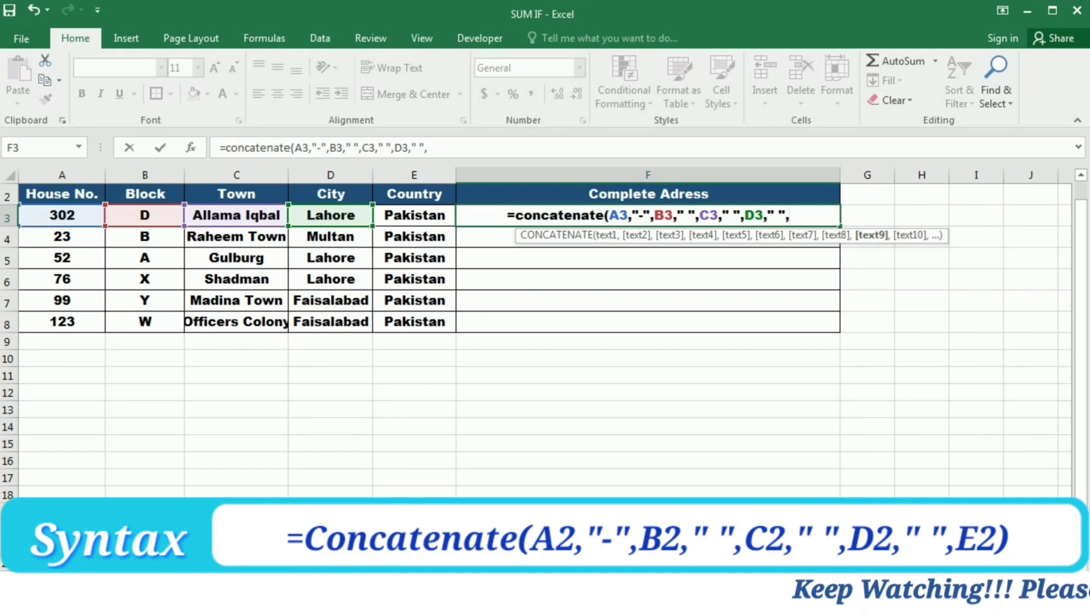
pyautogui.click(414, 215)
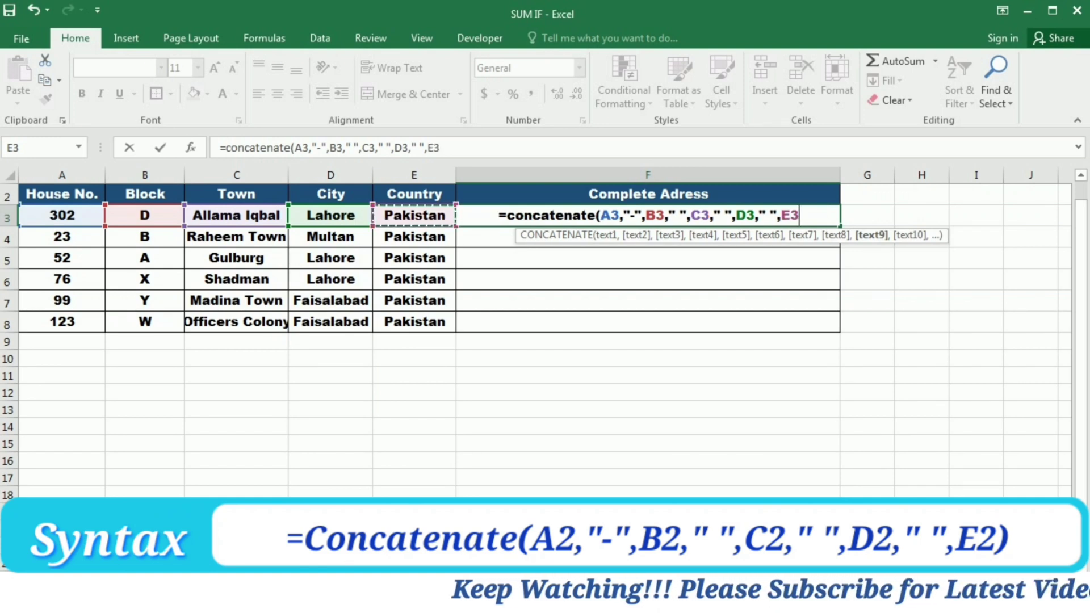
pyautogui.write(')')
pyautogui.press('Return')
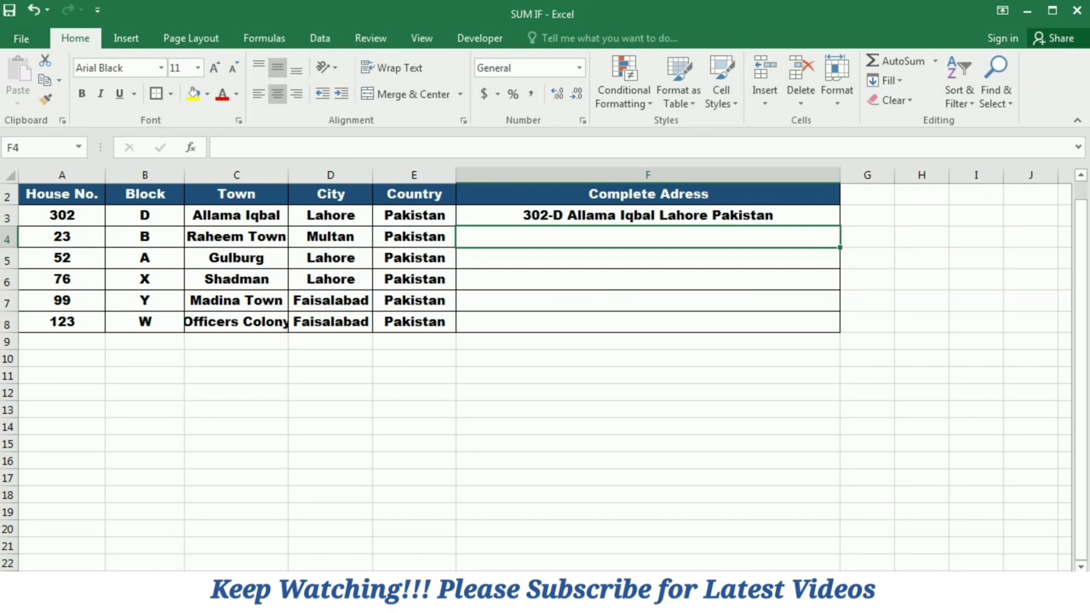
# - Copy the CONCATENATE formula from F3 down the Complete Adress column to F8
pyautogui.click(647, 215)
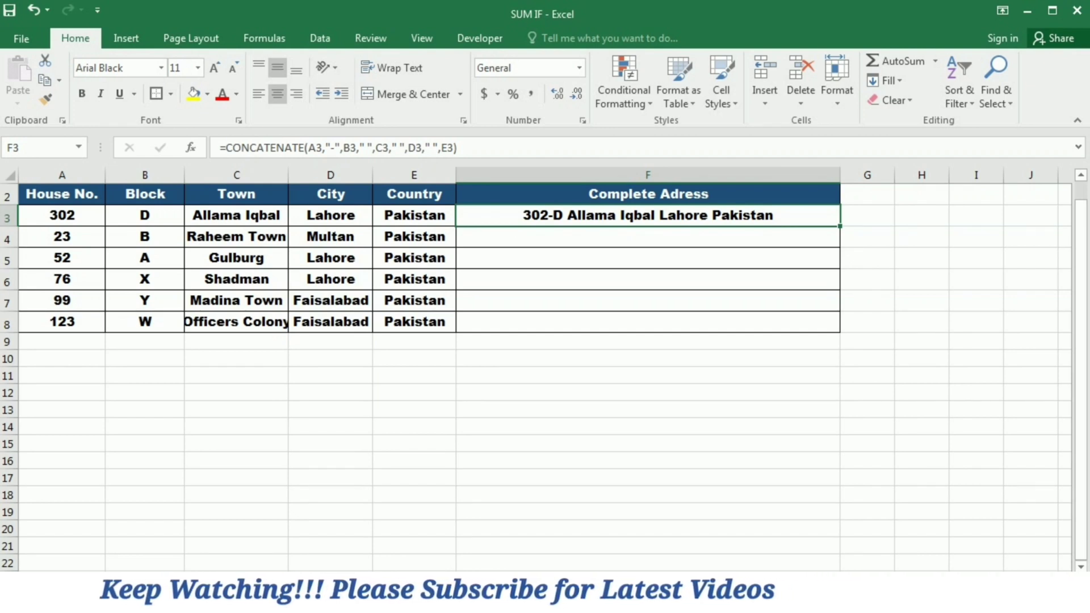
pyautogui.moveTo(840, 225); pyautogui.dragTo(839, 332)
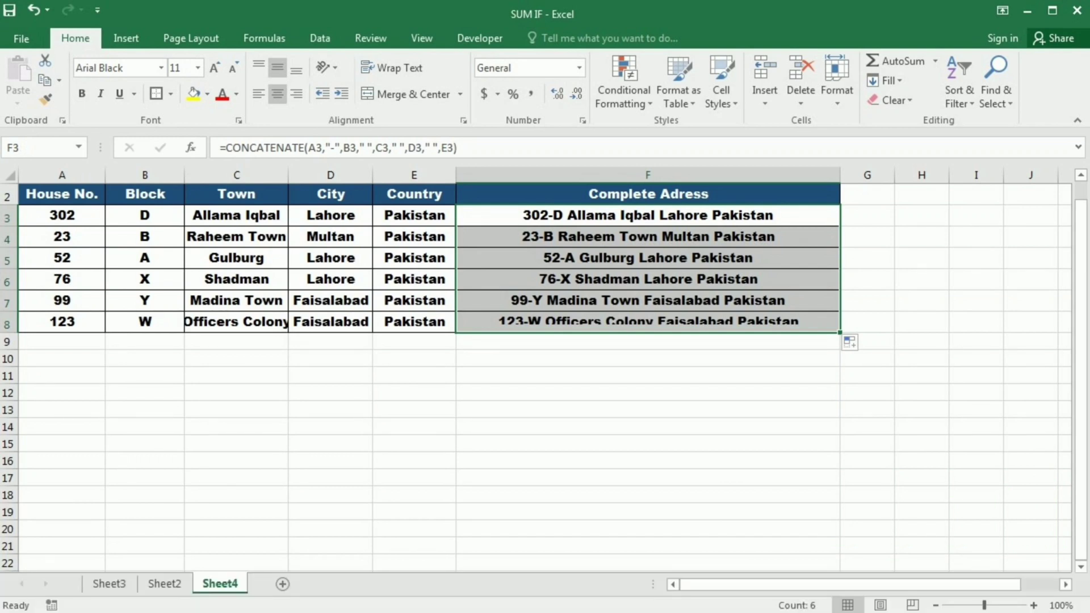
pyautogui.click(647, 321)
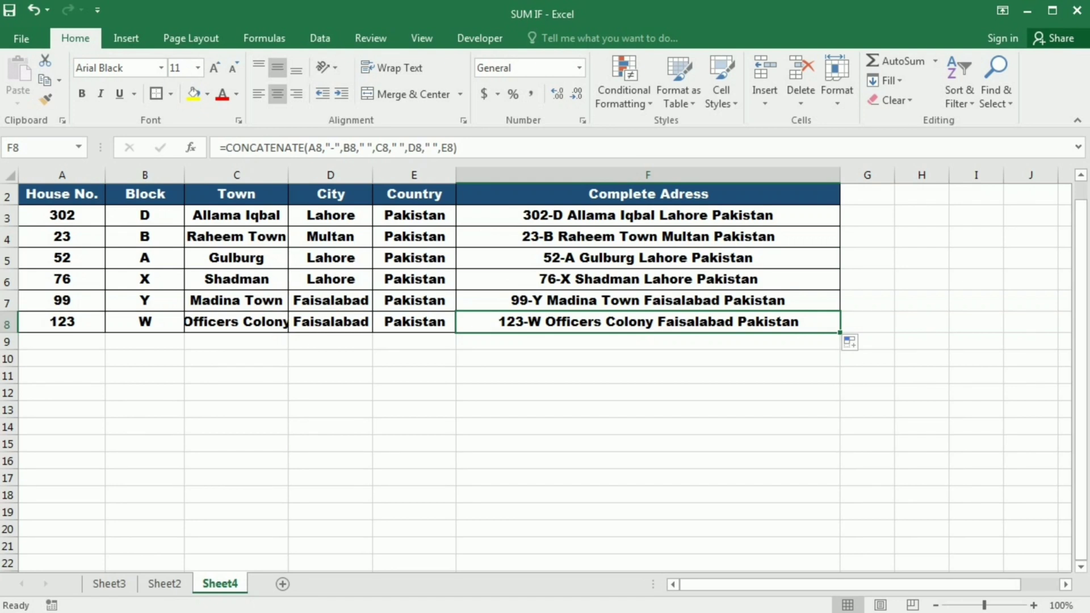
pyautogui.click(647, 194)
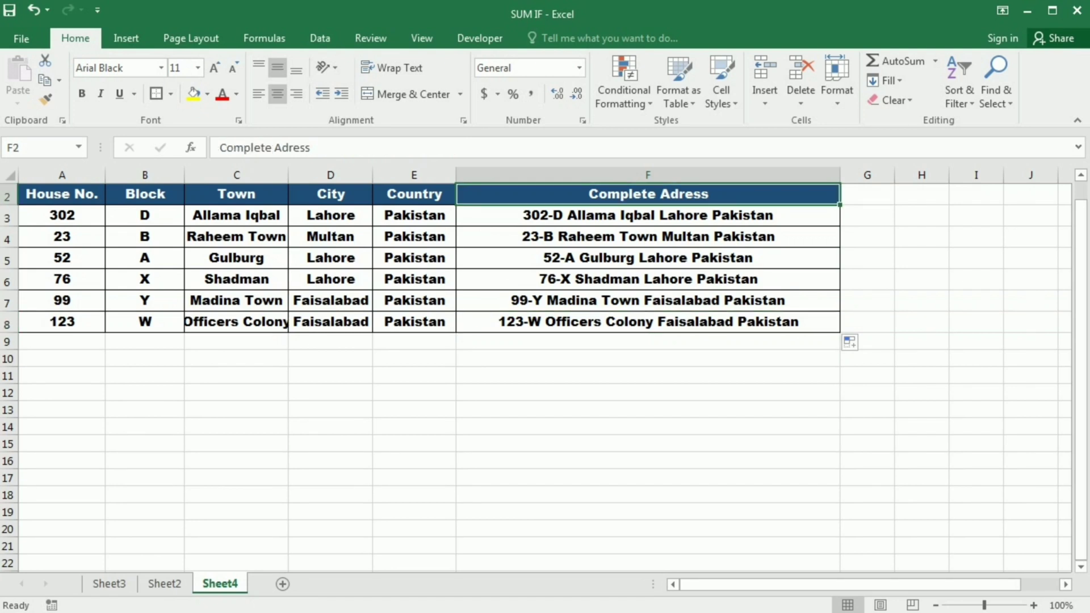